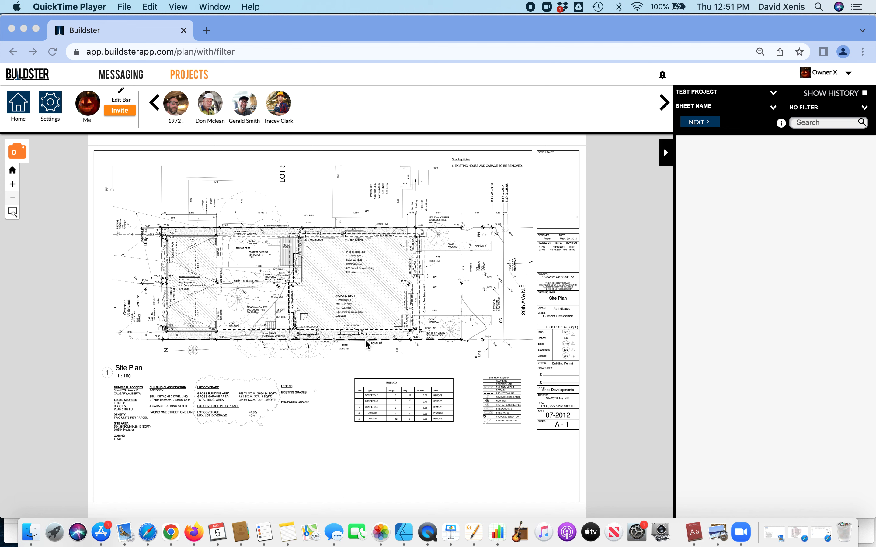
# Zoom into the site plan, place a pin below the building's south edge, and open its Assign To list
pyautogui.click(12, 185)
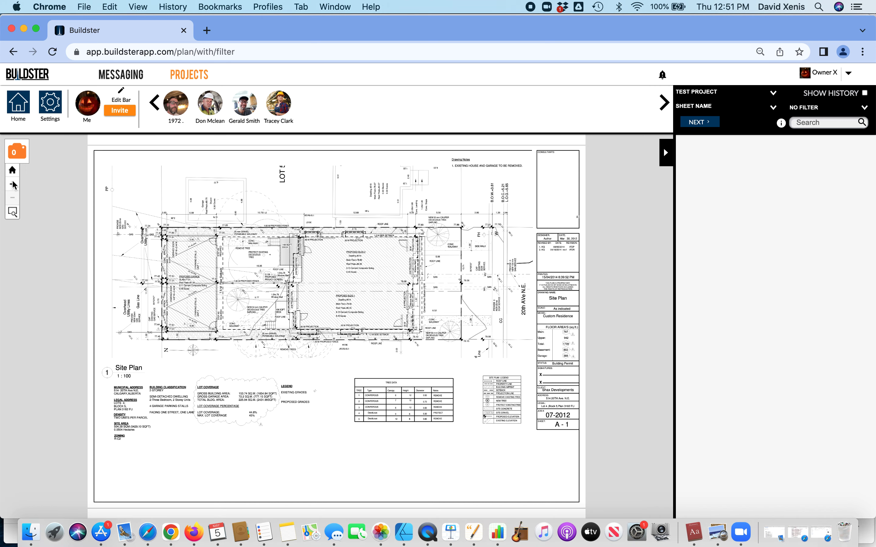
pyautogui.click(13, 186)
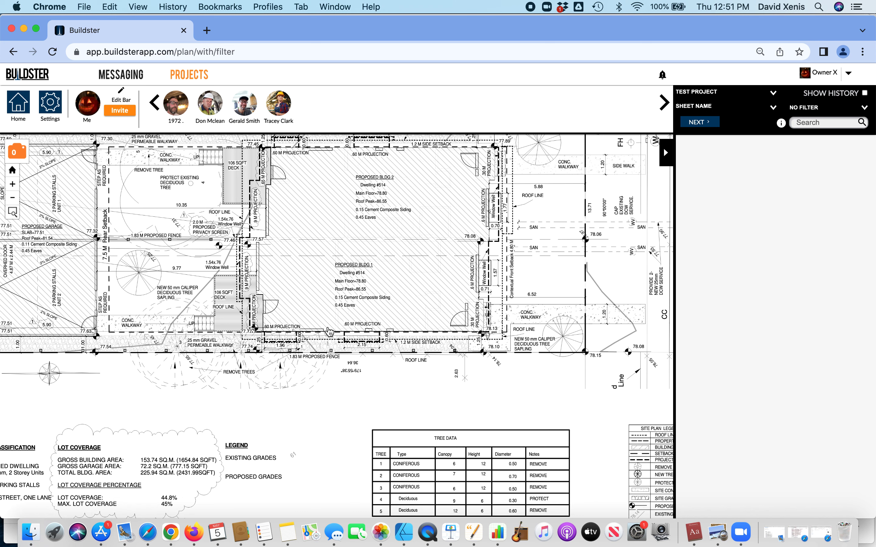
pyautogui.moveTo(330, 332); pyautogui.dragTo(327, 346)
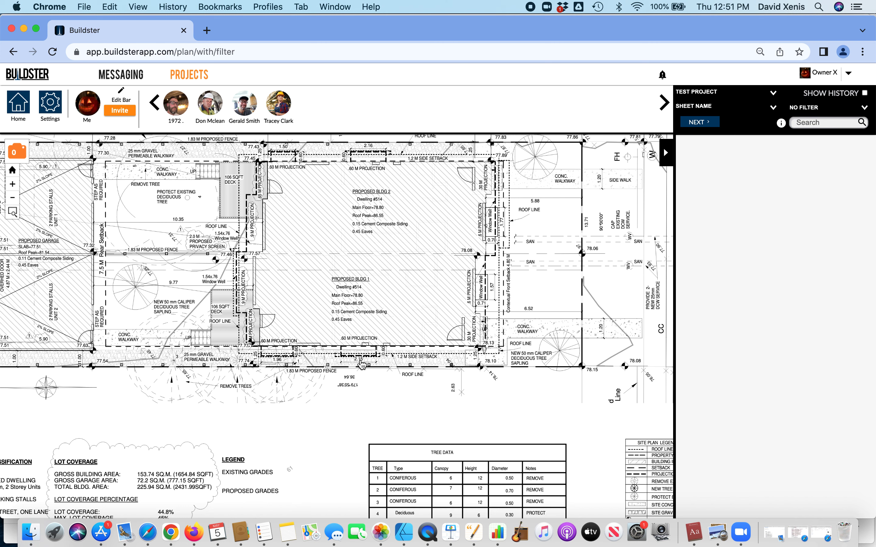
pyautogui.click(361, 361)
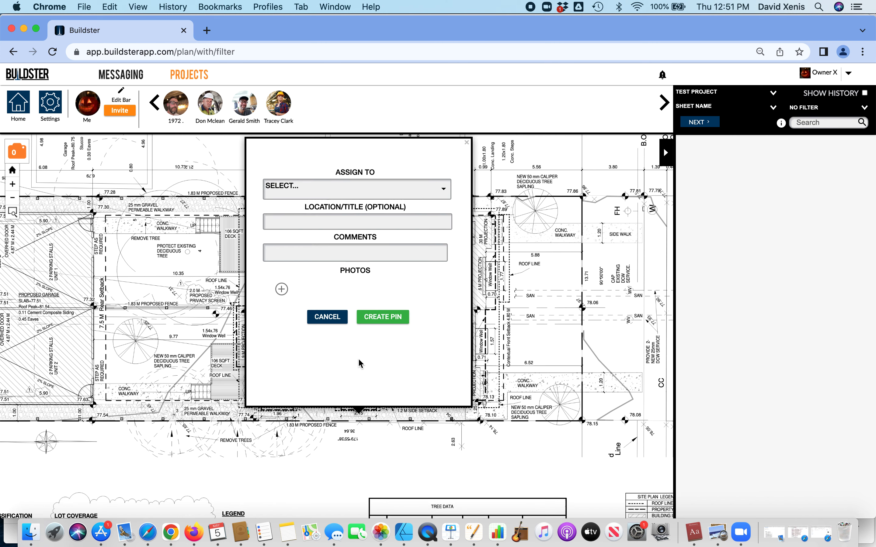
pyautogui.click(363, 431)
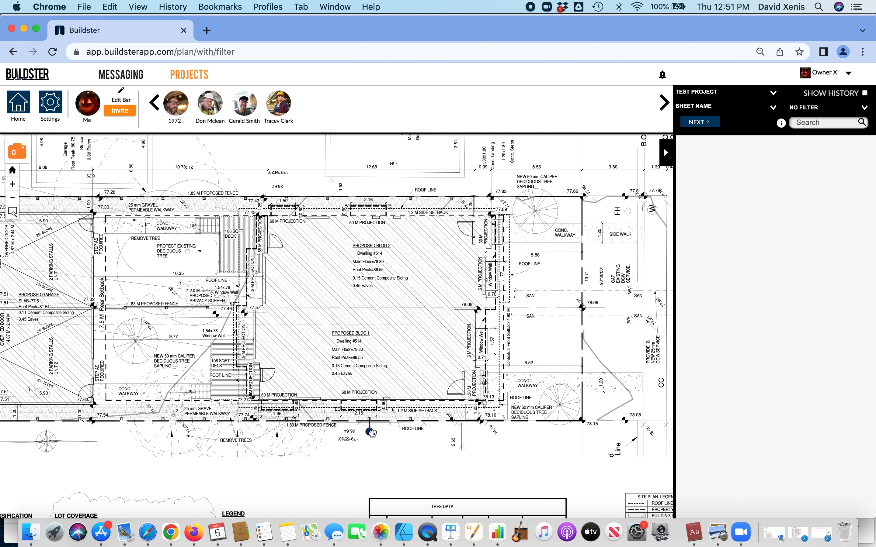
pyautogui.click(363, 429)
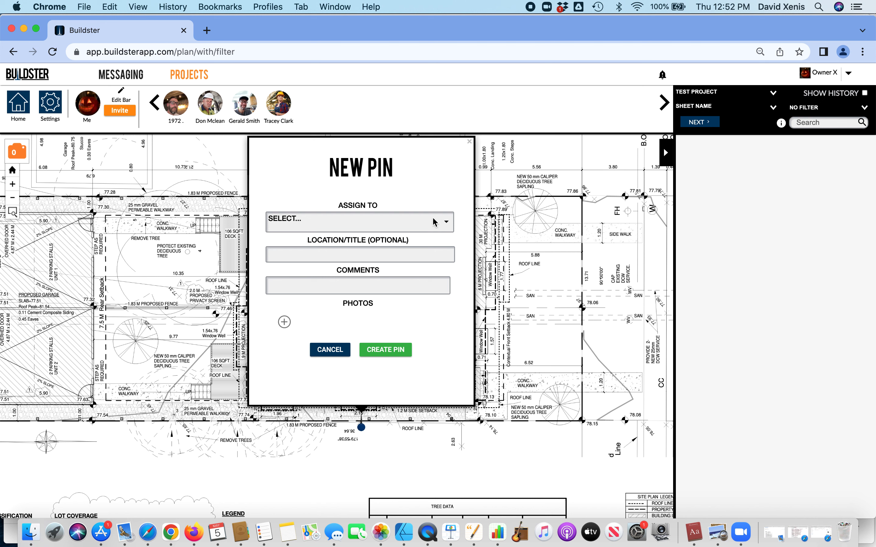
pyautogui.click(441, 224)
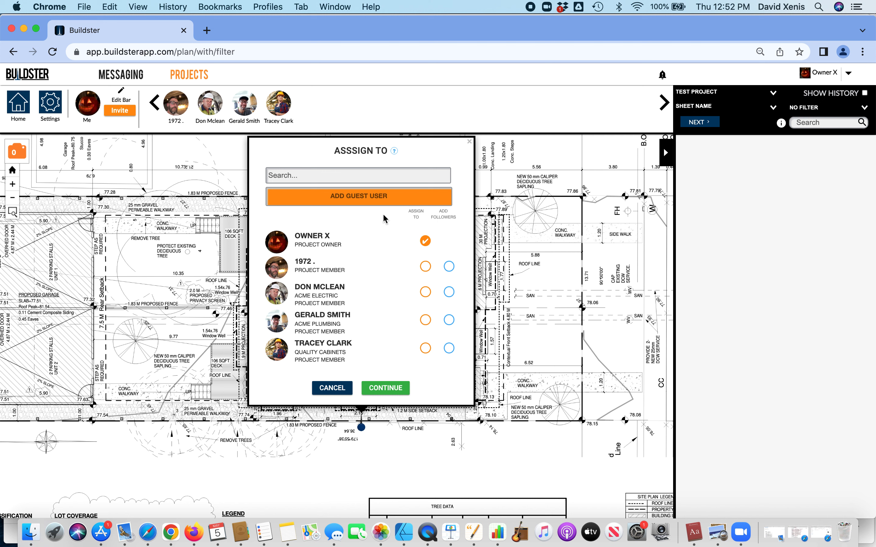
# Add a guest user by entering the guest's e-mail address and full name, then submit
pyautogui.click(360, 202)
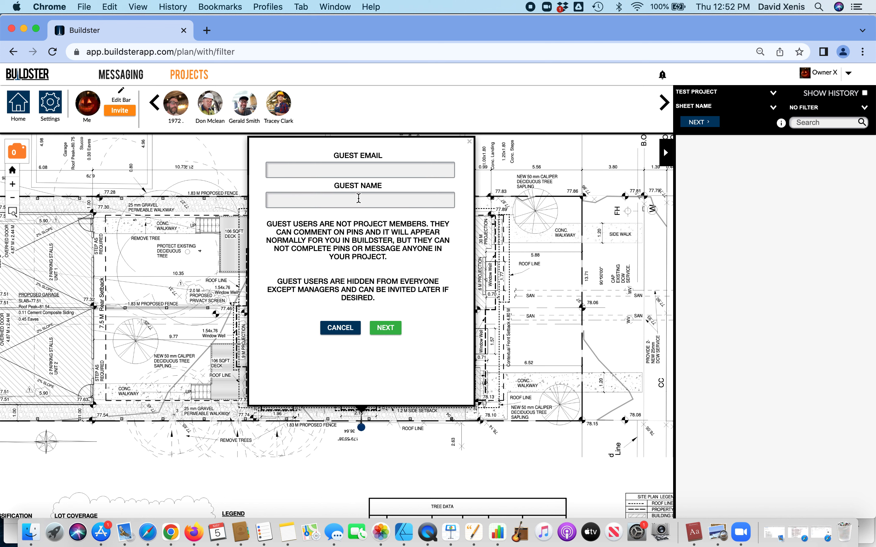
pyautogui.click(364, 170)
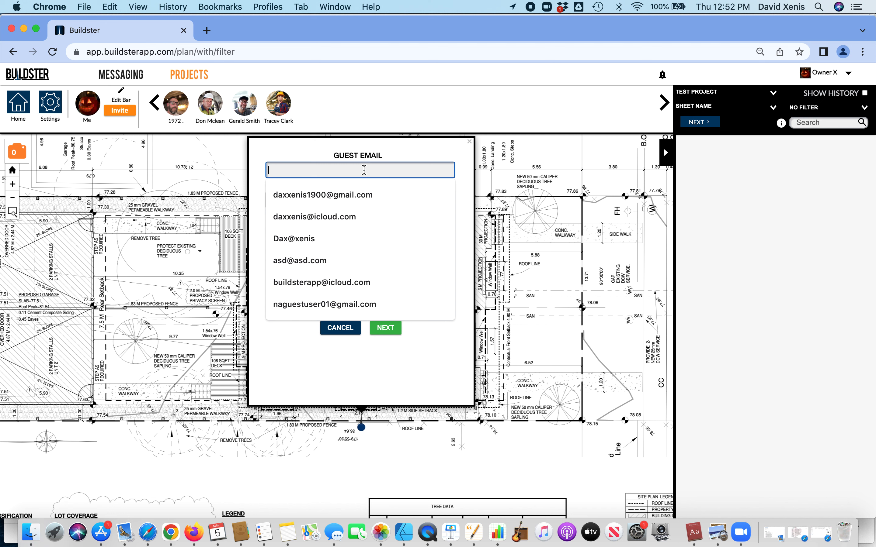
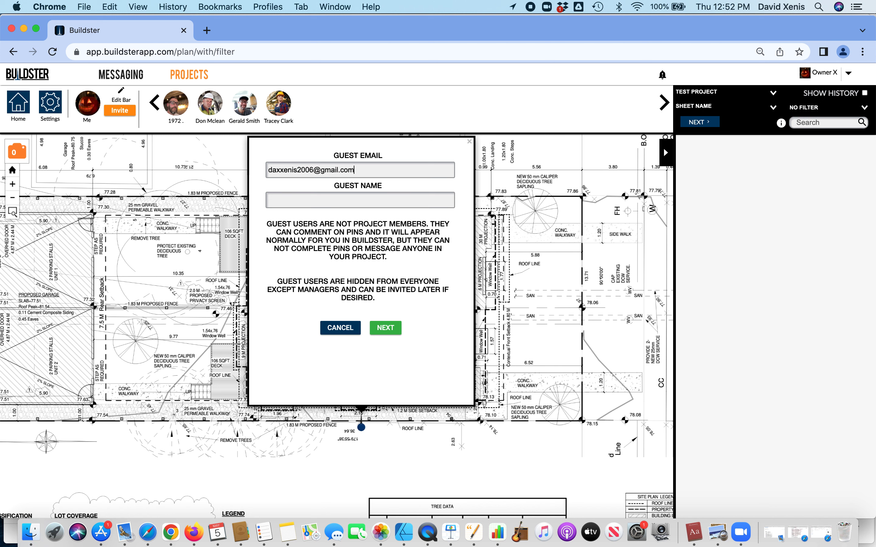
pyautogui.click(362, 203)
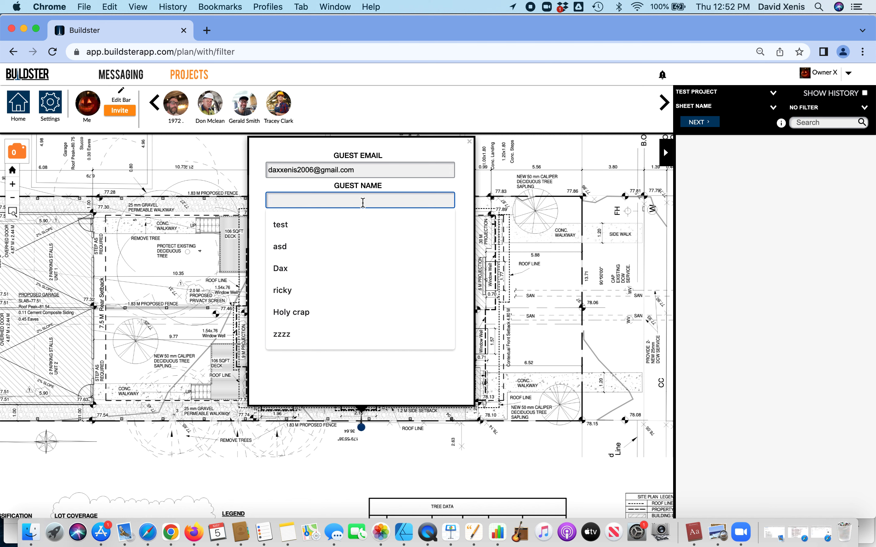
pyautogui.write('J')
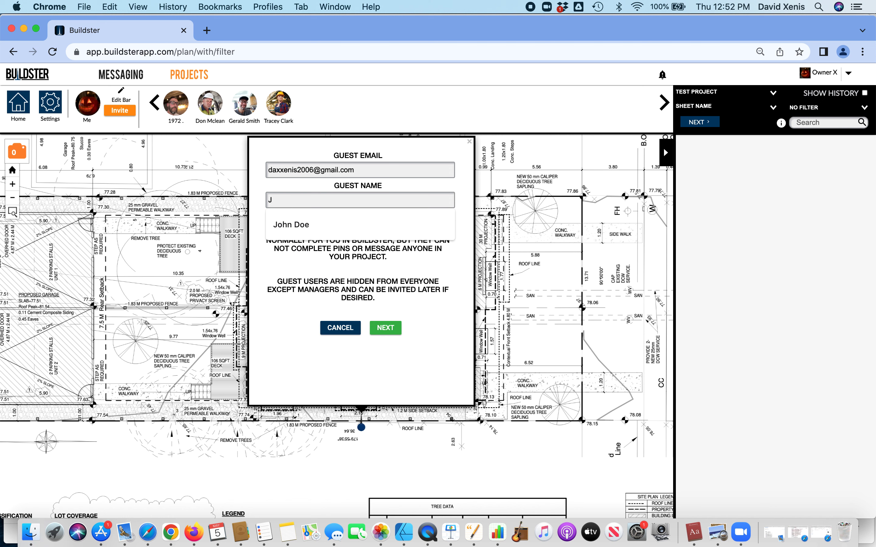
pyautogui.write('ane Doe')
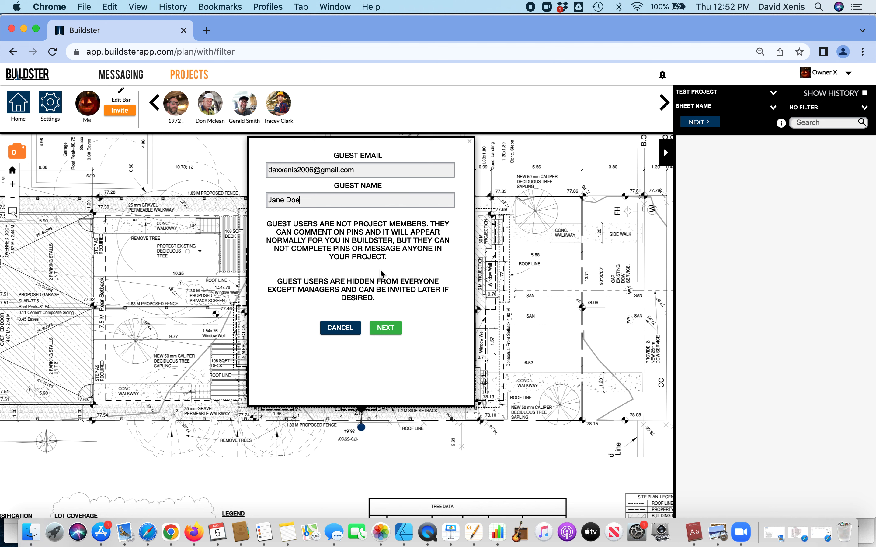
pyautogui.click(386, 335)
# Keep the pending guest as assignee and add two members, including Acme Plumbing's, as followers
pyautogui.click(386, 335)
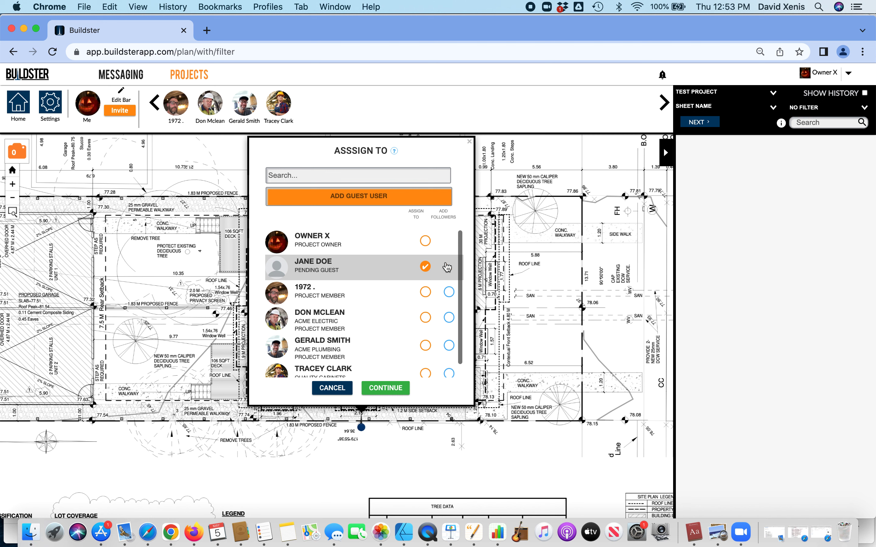
pyautogui.scroll(-1, 448, 311)
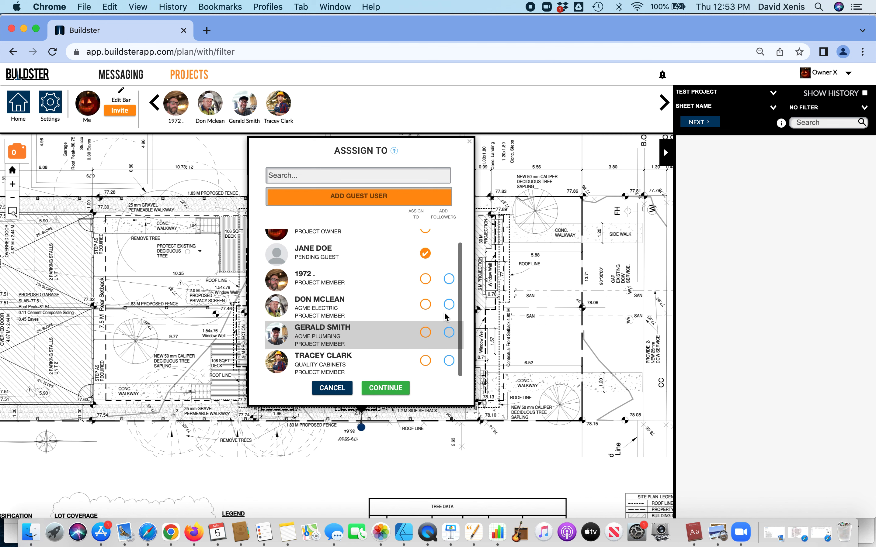
pyautogui.click(449, 278)
pyautogui.click(449, 335)
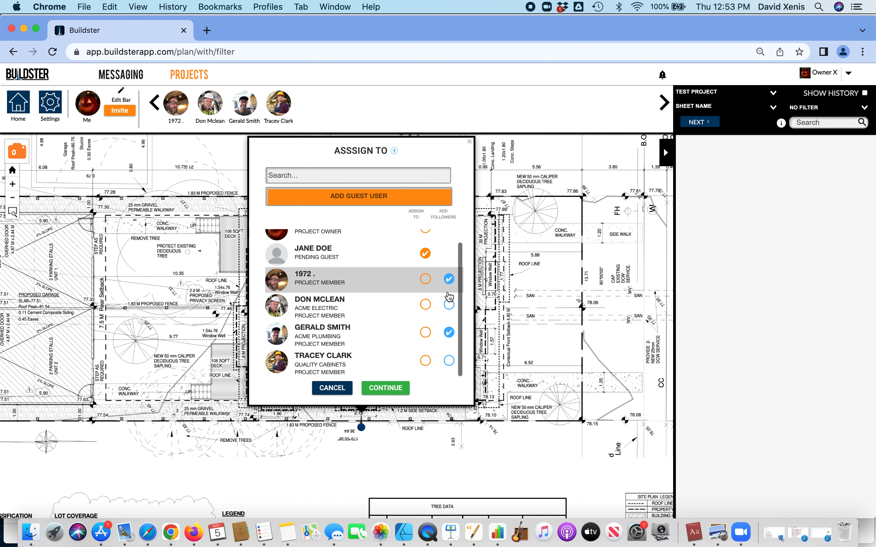
# Set location 'south side of building' and comment 'please remove rim board and install 5/8 dense Sheild'
pyautogui.click(387, 389)
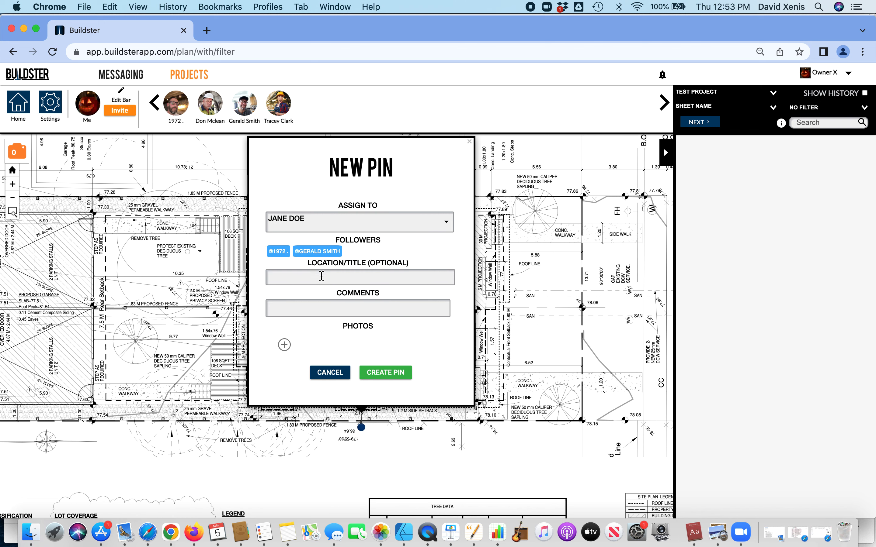
pyautogui.click(306, 277)
pyautogui.write('so')
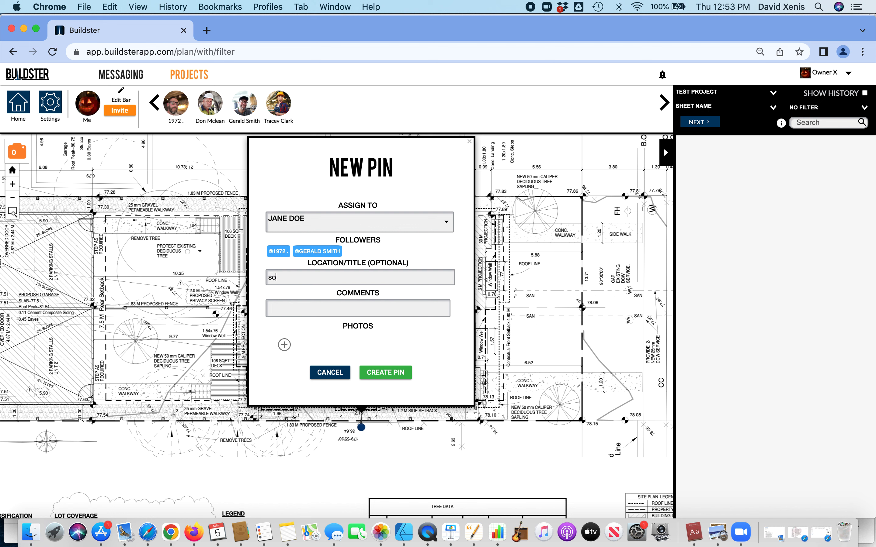
pyautogui.write('uth side of building')
pyautogui.click(308, 307)
pyautogui.write('please re')
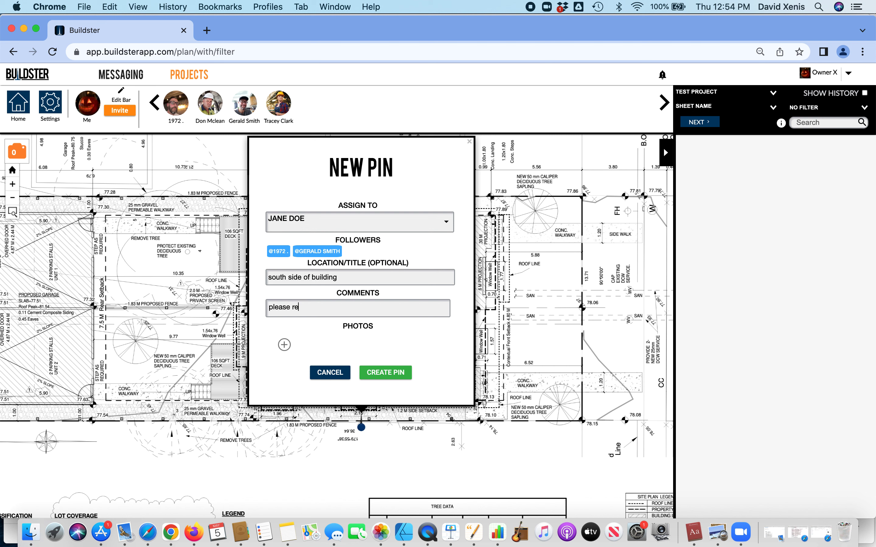
pyautogui.write('o')
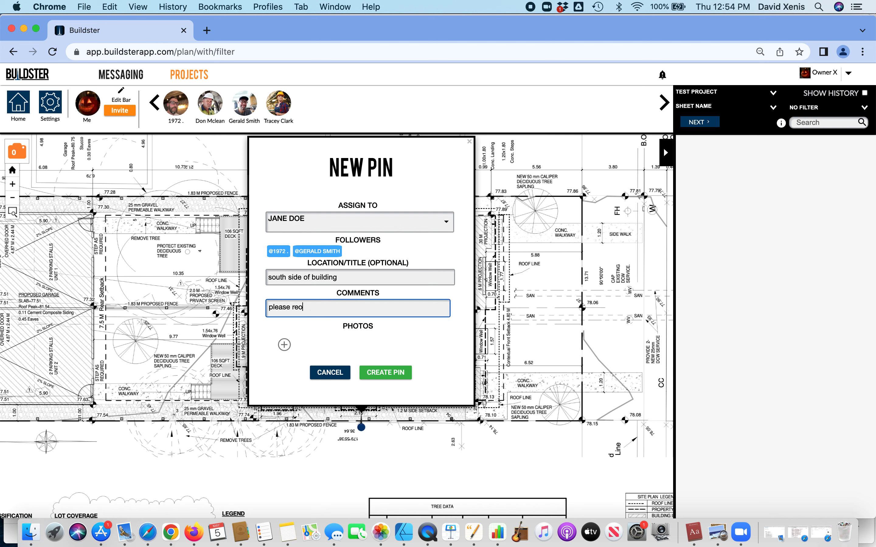
pyautogui.press('BackSpace')
pyautogui.write('move rim board and install ')
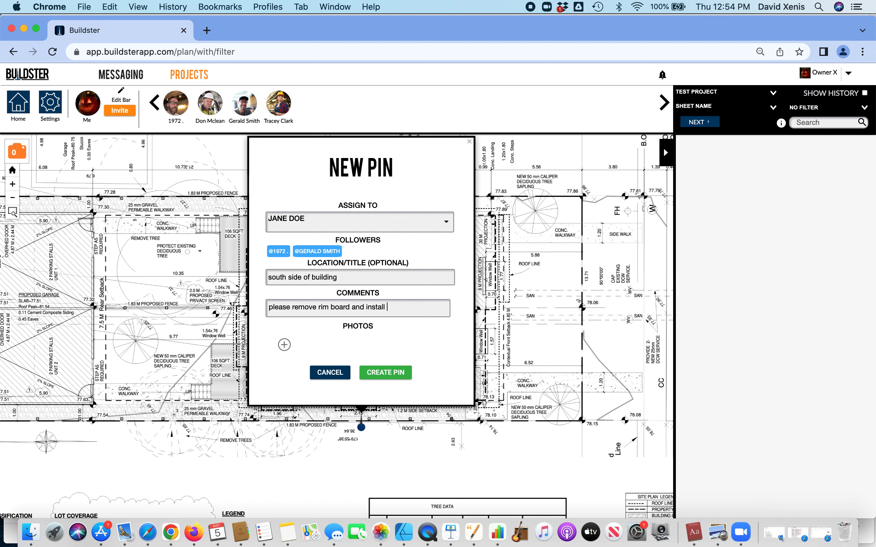
pyautogui.write('5/8 dense Shei')
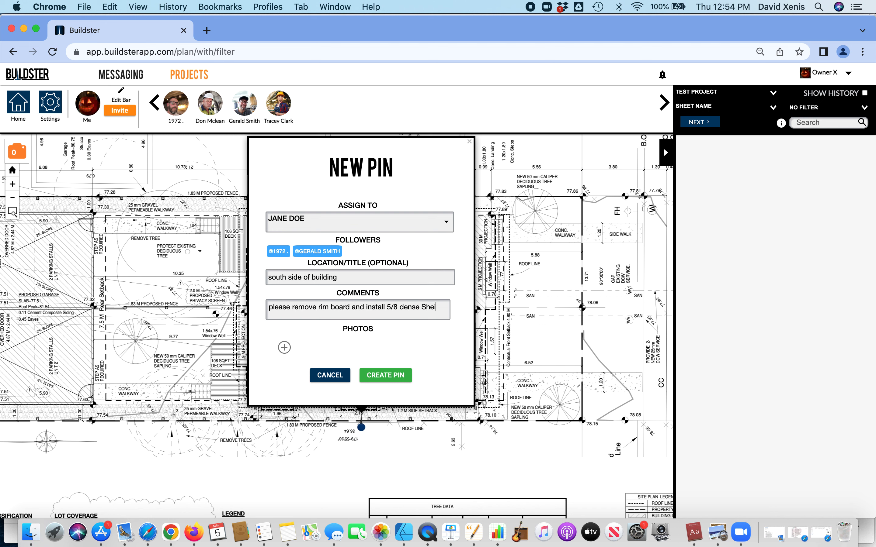
pyautogui.write('ld')
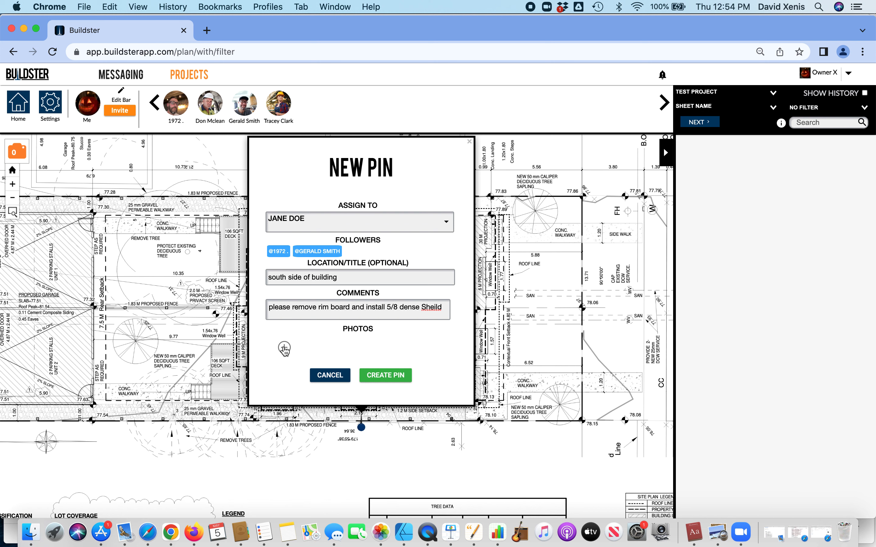
# Attach the photo IMG_4849 (1).jpeg to the pin and create it
pyautogui.click(284, 349)
pyautogui.click(342, 120)
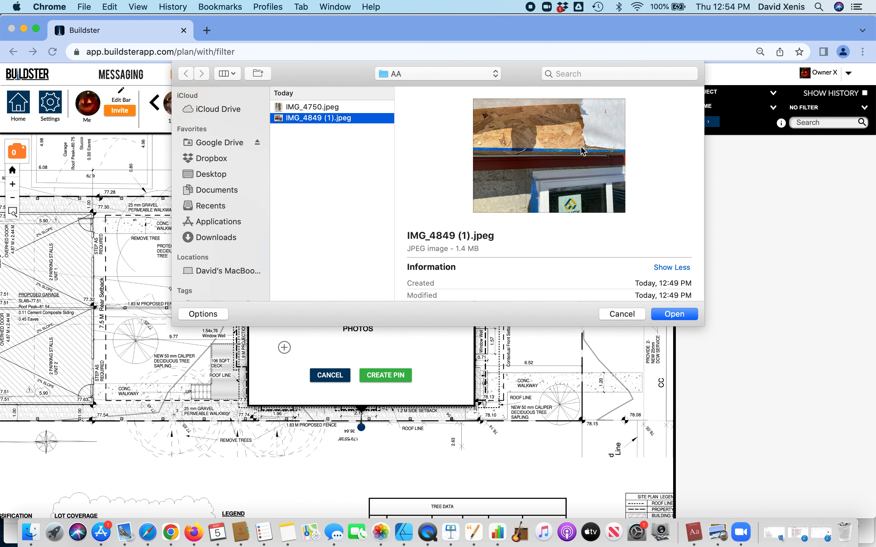
pyautogui.click(674, 314)
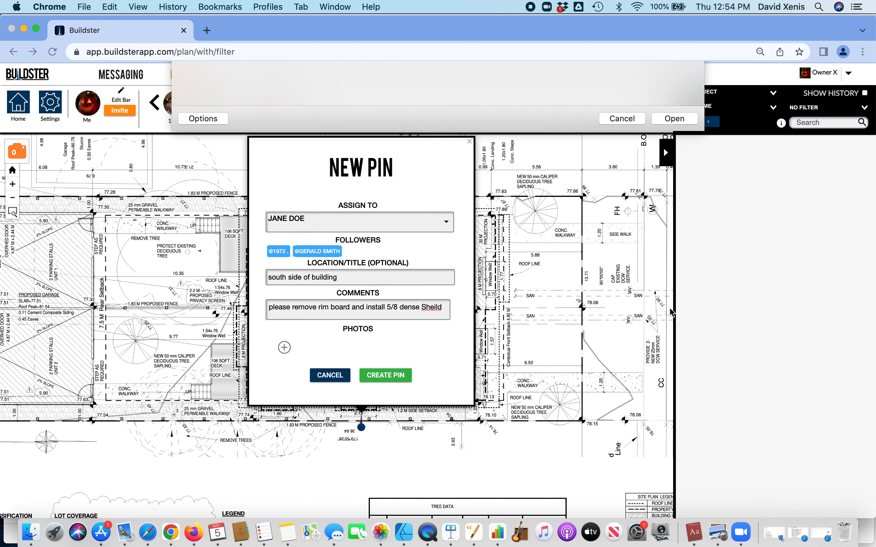
pyautogui.click(397, 381)
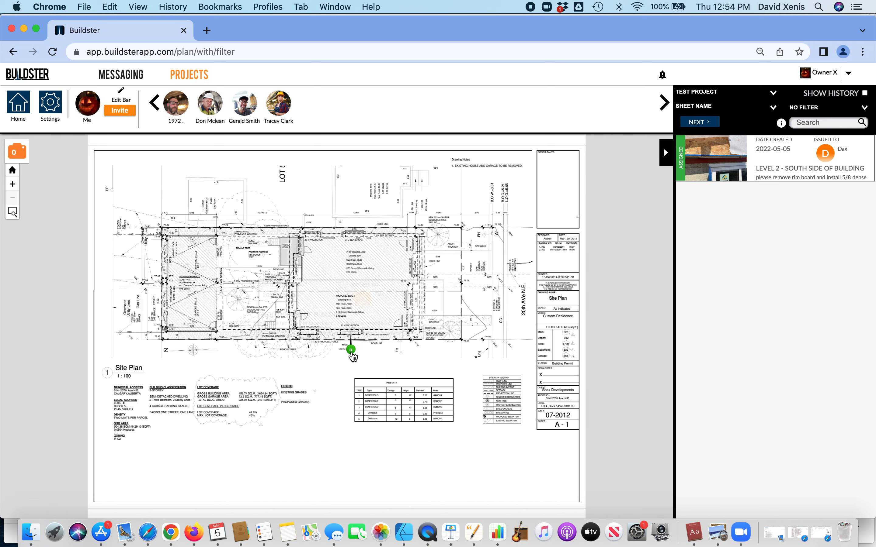
pyautogui.moveTo(351, 354)
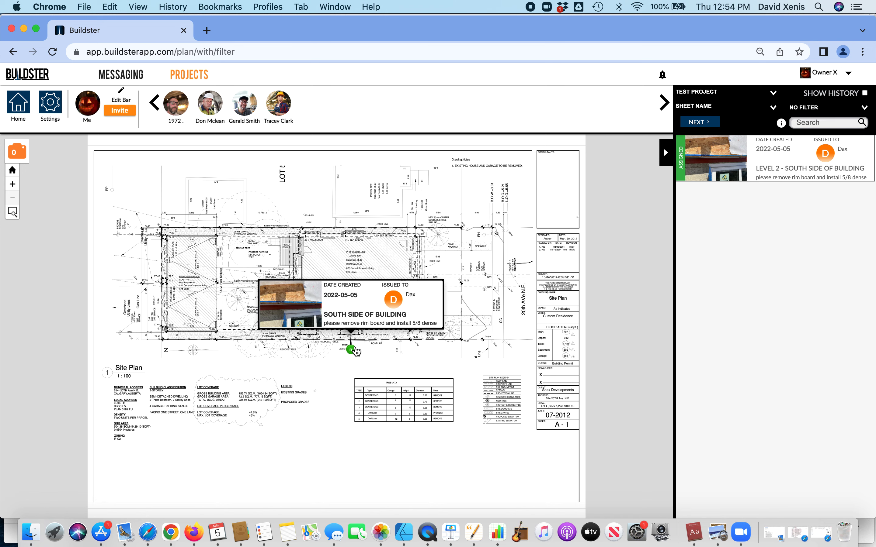
pyautogui.click(354, 317)
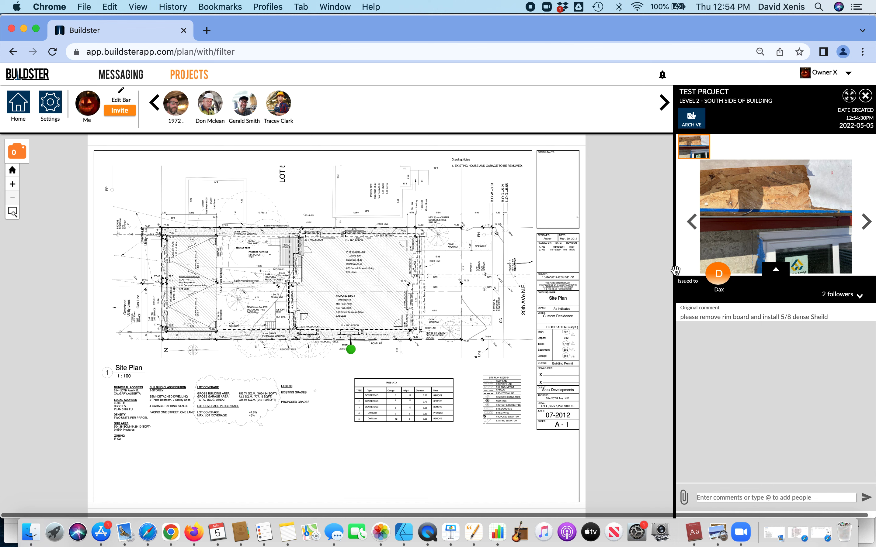
pyautogui.click(865, 95)
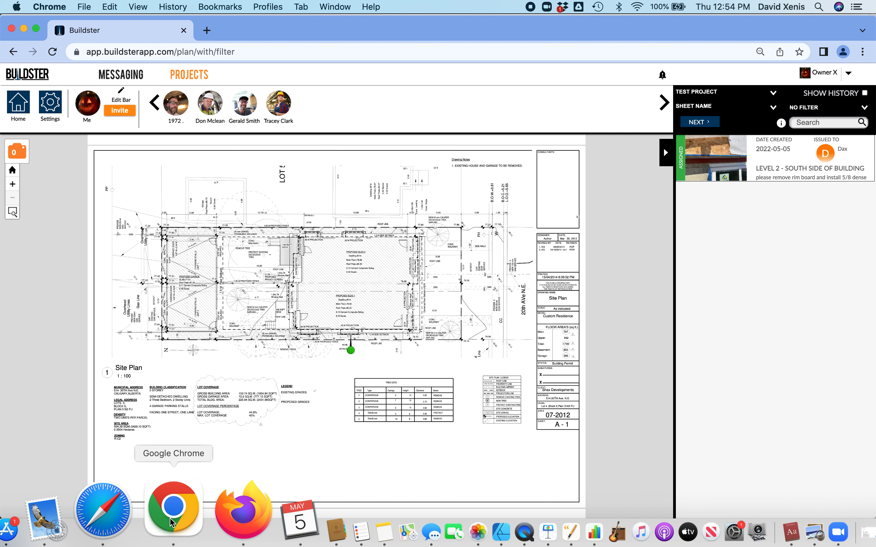
# In Gmail, open the 'You have been assigned a new pin' email and scroll through it
pyautogui.click(157, 514)
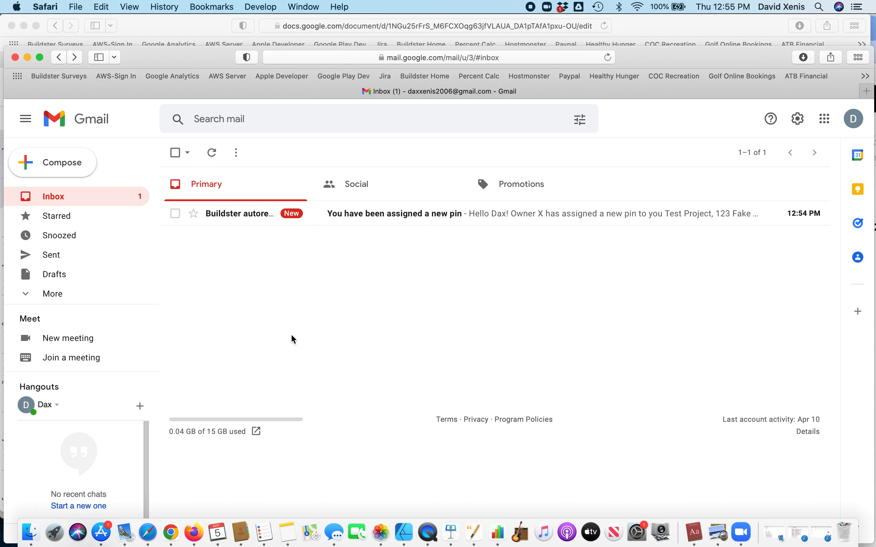
pyautogui.click(333, 218)
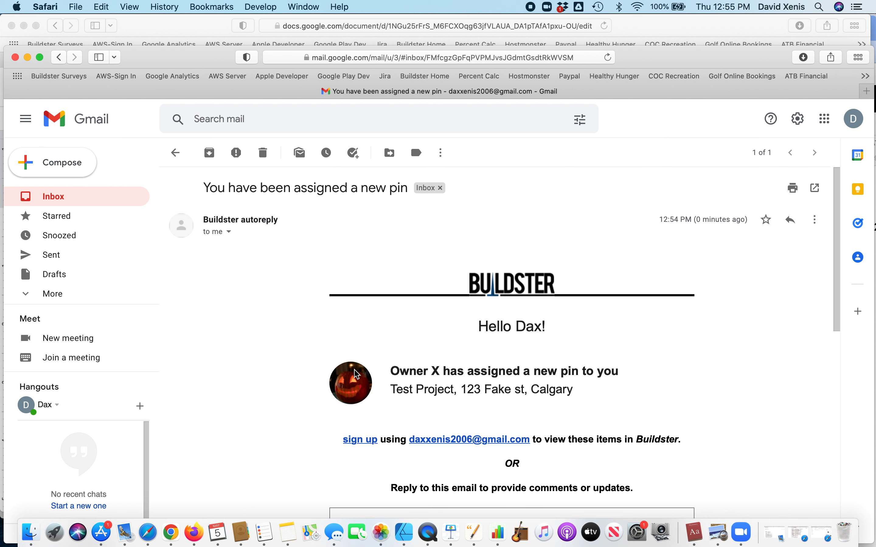
pyautogui.scroll(-5, 458, 370)
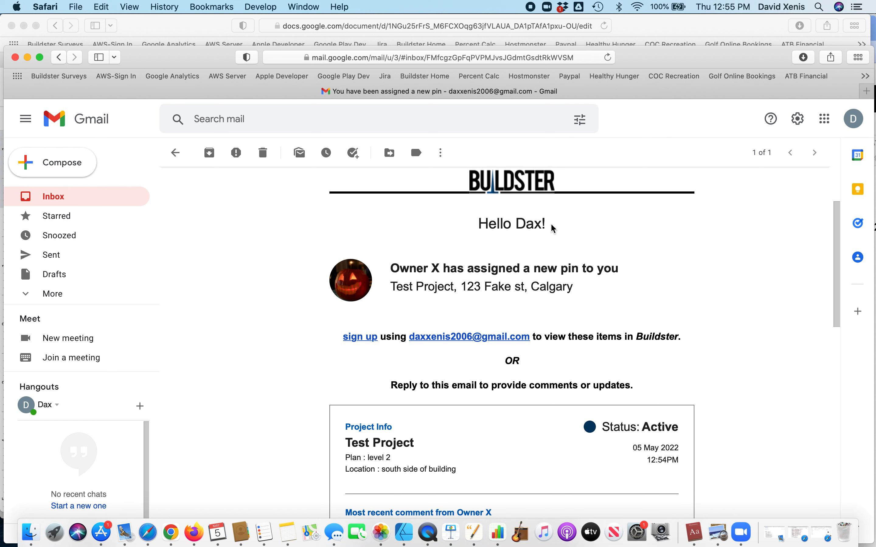
pyautogui.scroll(-2, 525, 256)
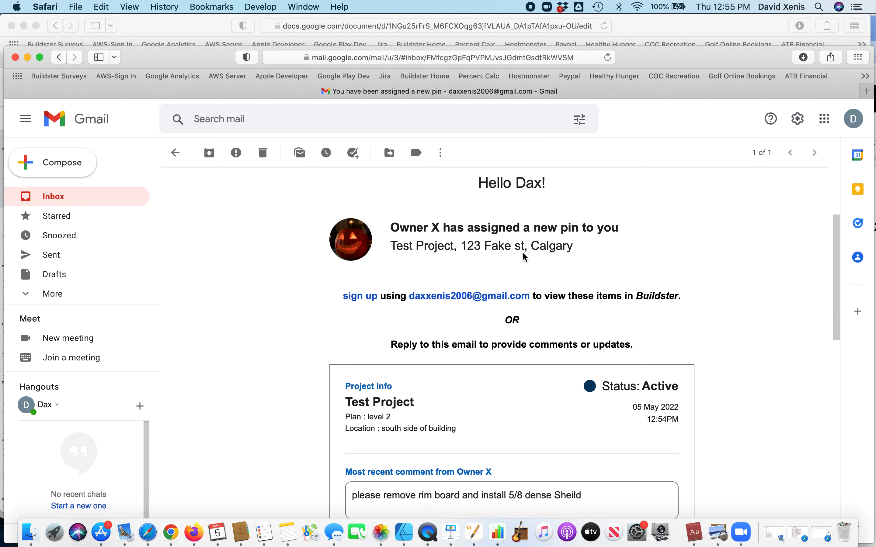
pyautogui.scroll(-2, 466, 270)
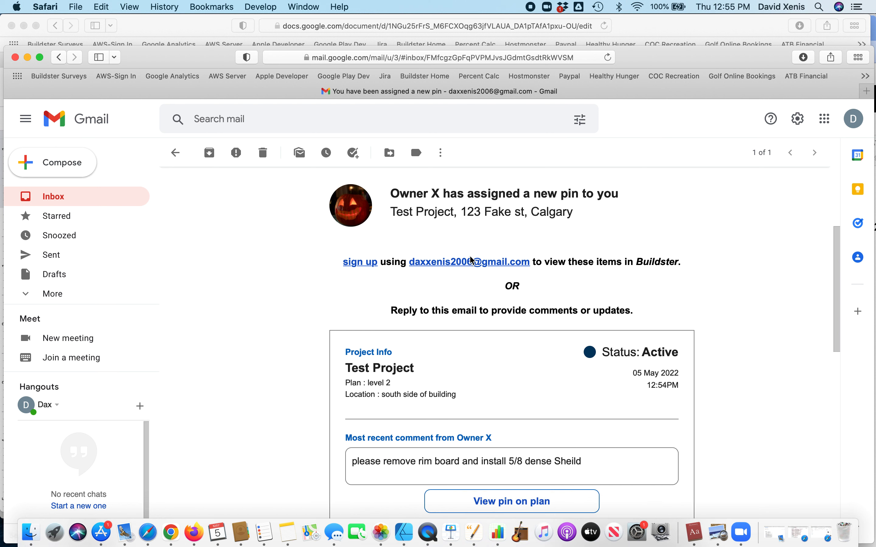
pyautogui.scroll(-4, 475, 254)
pyautogui.scroll(5, 475, 265)
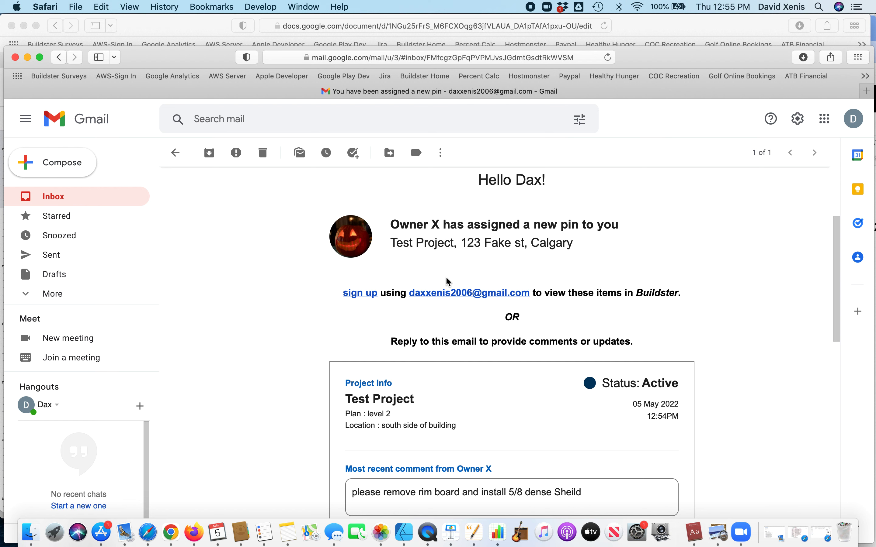
pyautogui.scroll(-5, 446, 366)
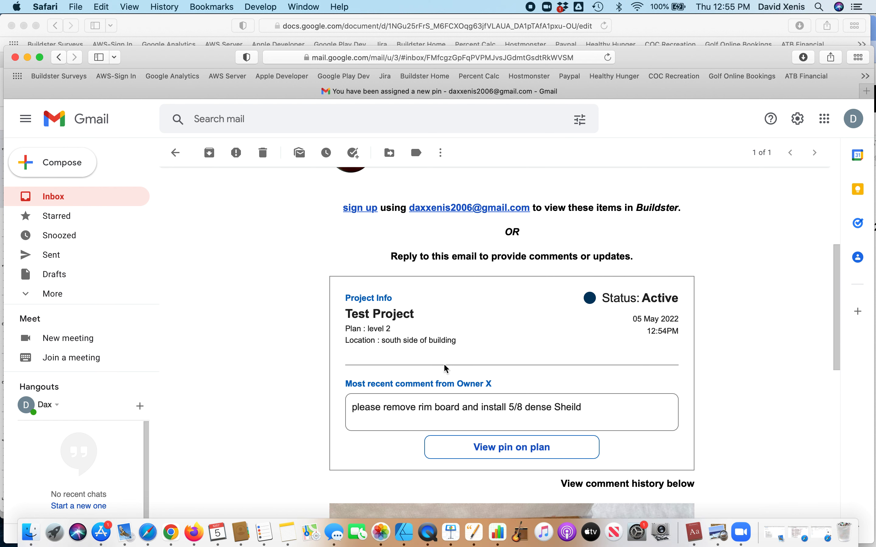
pyautogui.scroll(-1, 445, 368)
pyautogui.scroll(4, 446, 369)
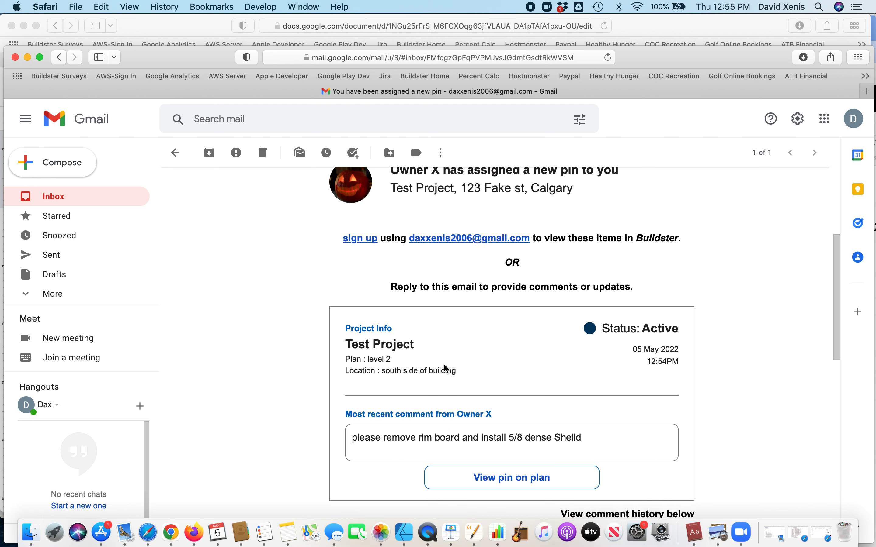
pyautogui.scroll(3, 446, 369)
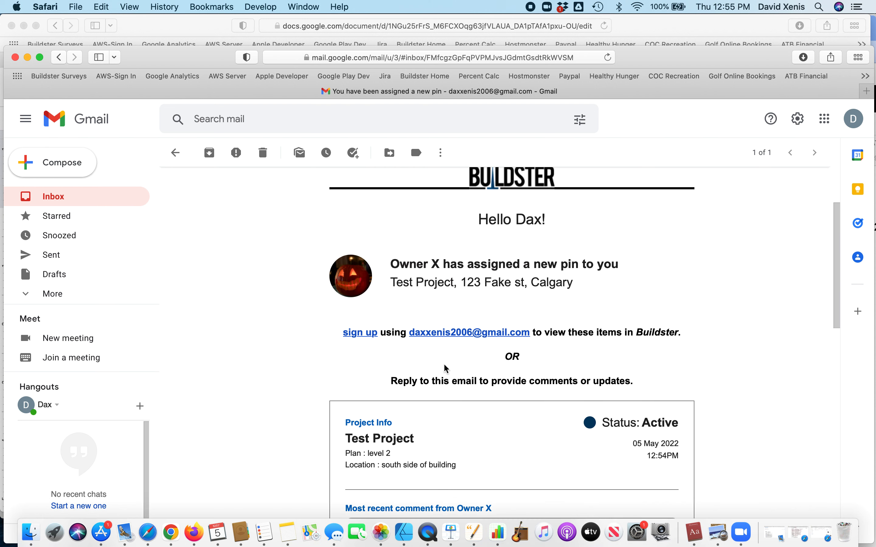
pyautogui.scroll(-2, 445, 368)
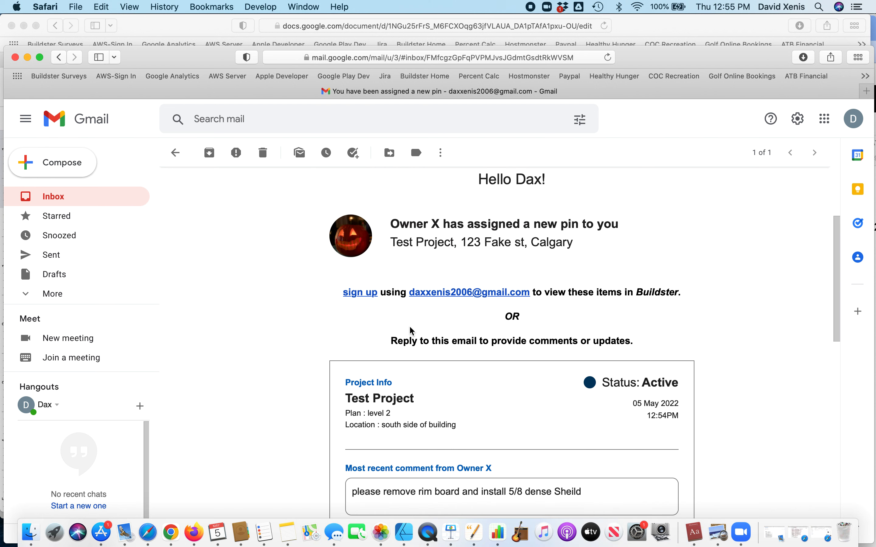
pyautogui.scroll(-3, 454, 336)
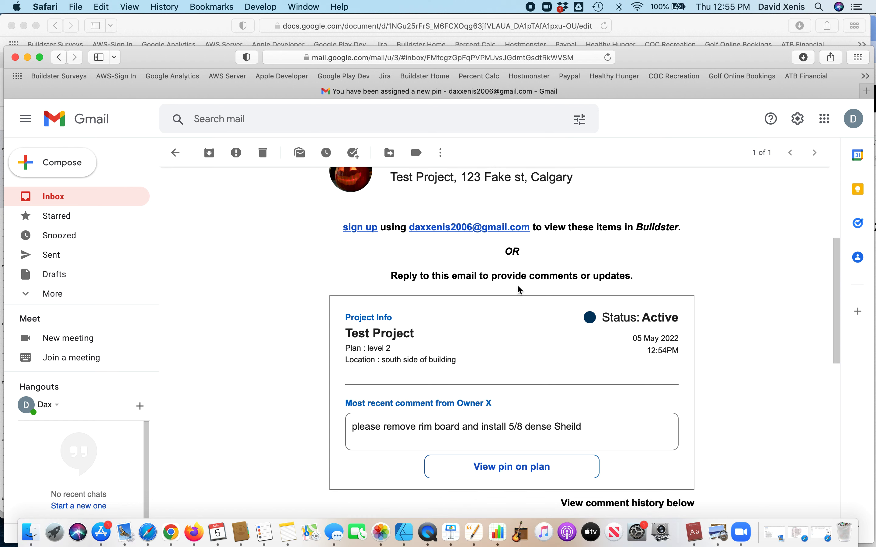
pyautogui.scroll(-1, 557, 286)
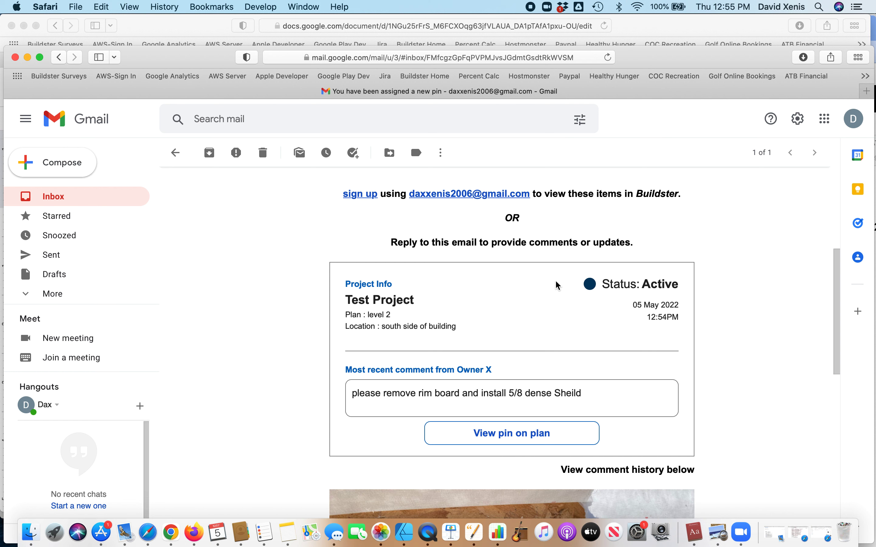
pyautogui.scroll(1, 558, 285)
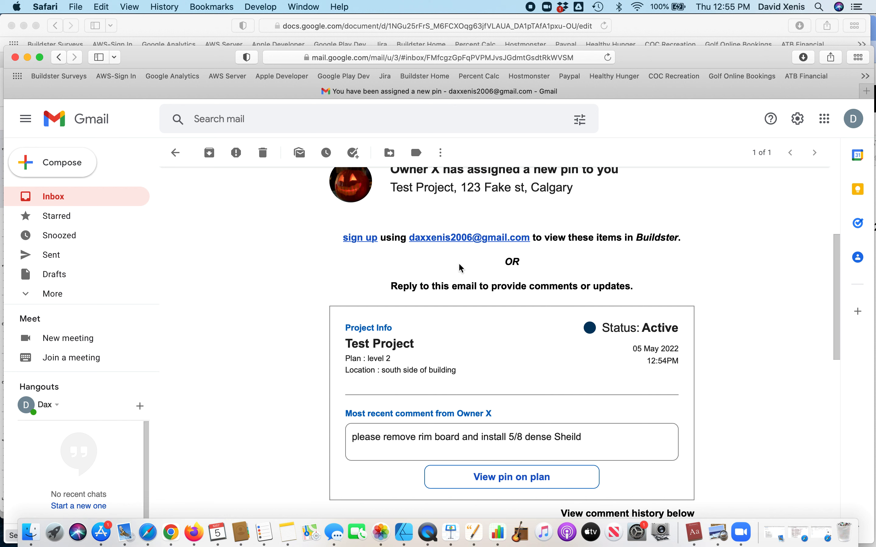
# Scroll to the end of the email and follow its 'View pin on plan' link
pyautogui.scroll(-1, 460, 268)
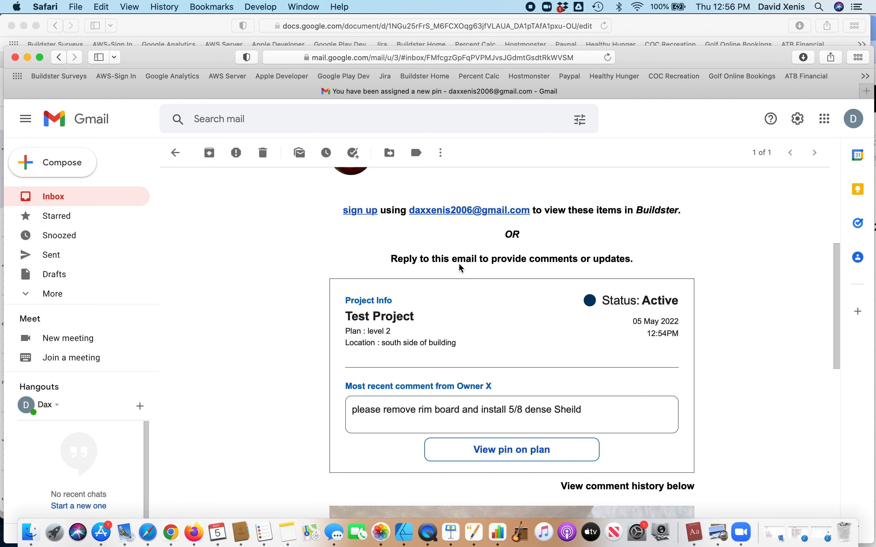
pyautogui.scroll(-1, 459, 268)
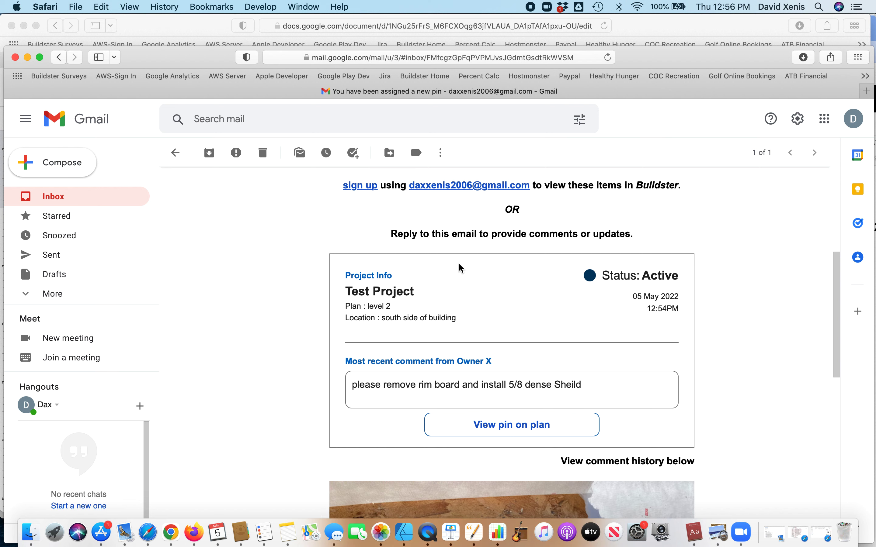
pyautogui.scroll(-1, 460, 268)
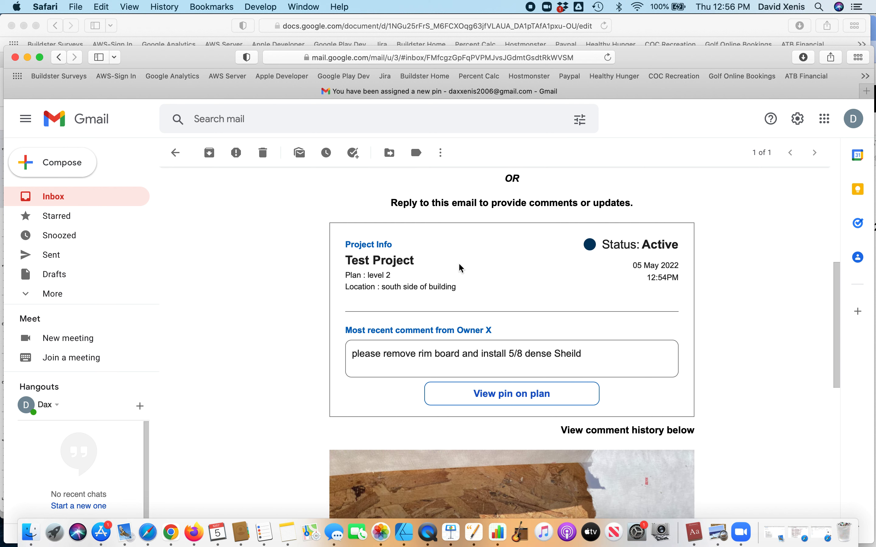
pyautogui.scroll(-2, 431, 312)
pyautogui.scroll(-1, 431, 312)
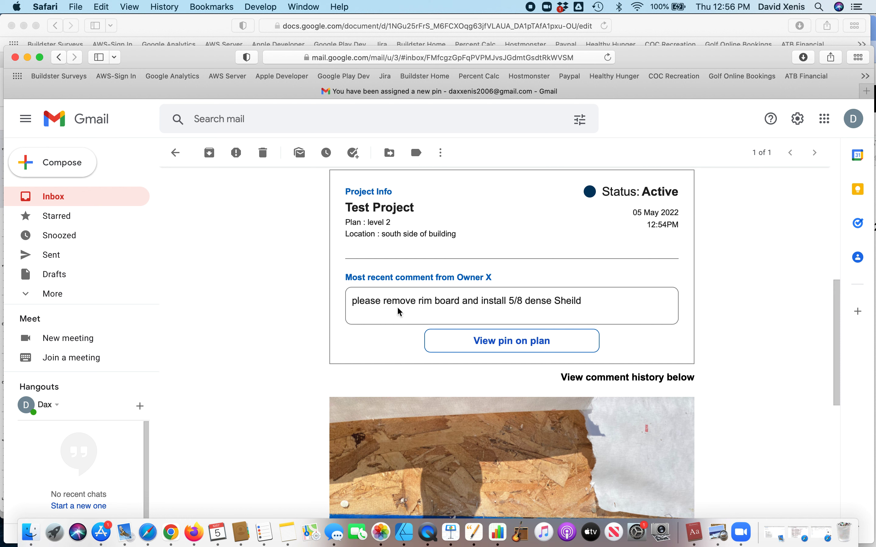
pyautogui.scroll(-1, 441, 301)
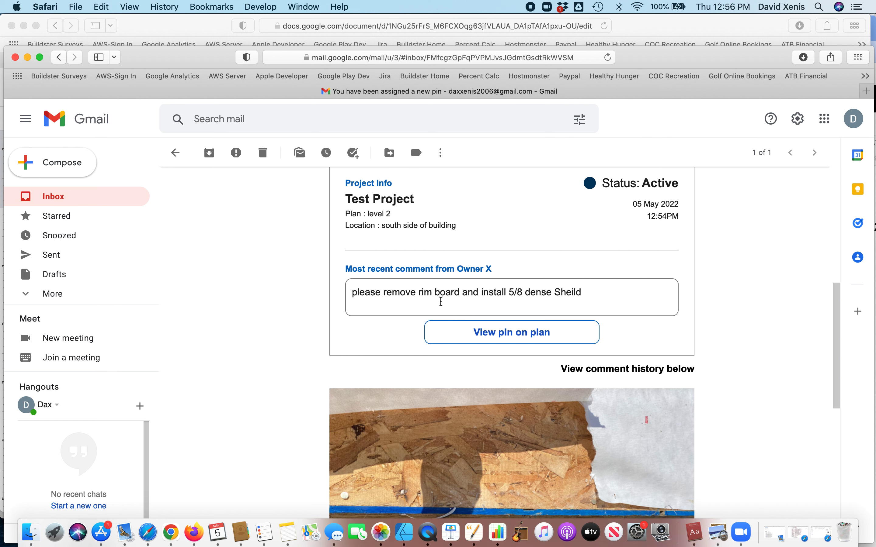
pyautogui.scroll(-5, 438, 304)
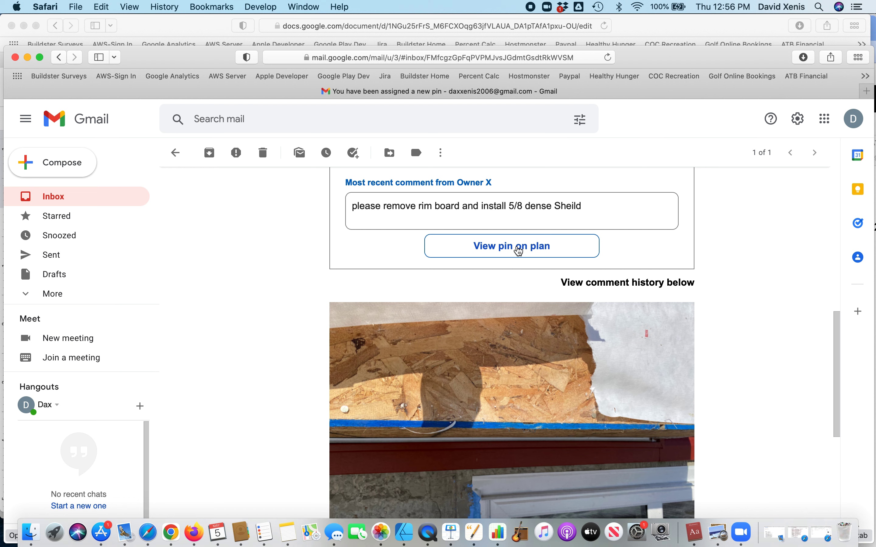
pyautogui.click(518, 250)
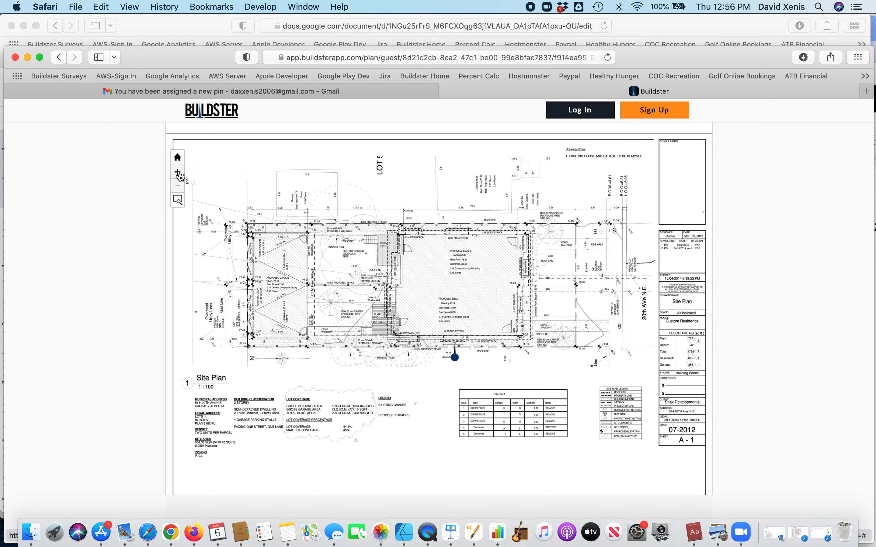
# Zoom in twice on the pin's spot in the guest plan view, then close it to return to Gmail
pyautogui.click(177, 173)
pyautogui.click(178, 172)
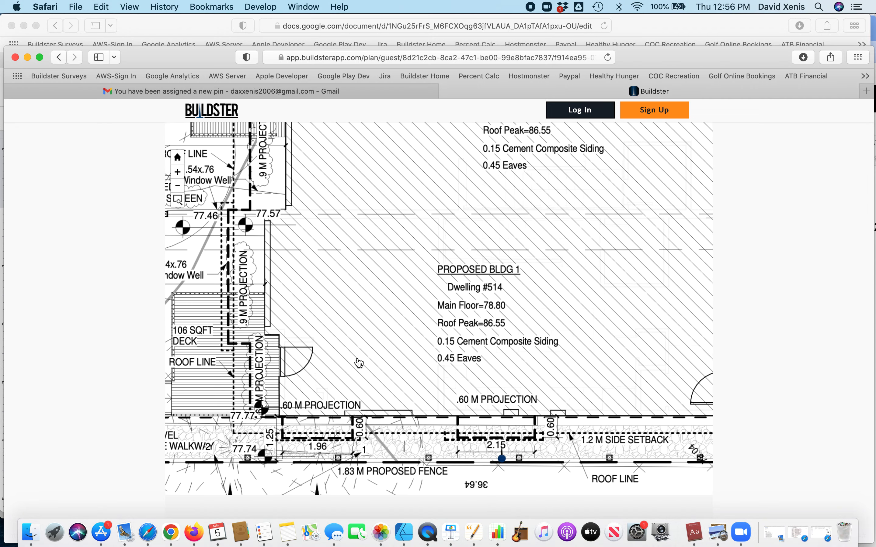
pyautogui.scroll(-5, 379, 379)
pyautogui.hscroll(2, 378, 379)
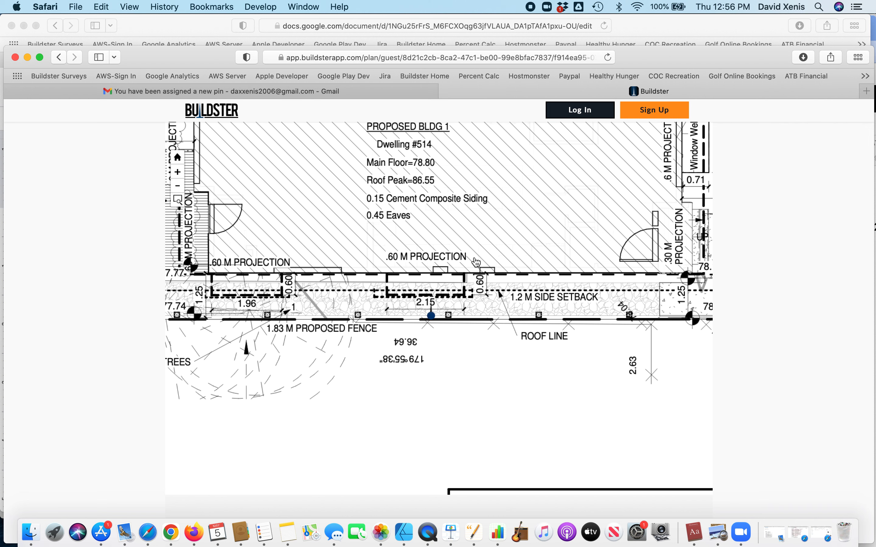
pyautogui.click(445, 91)
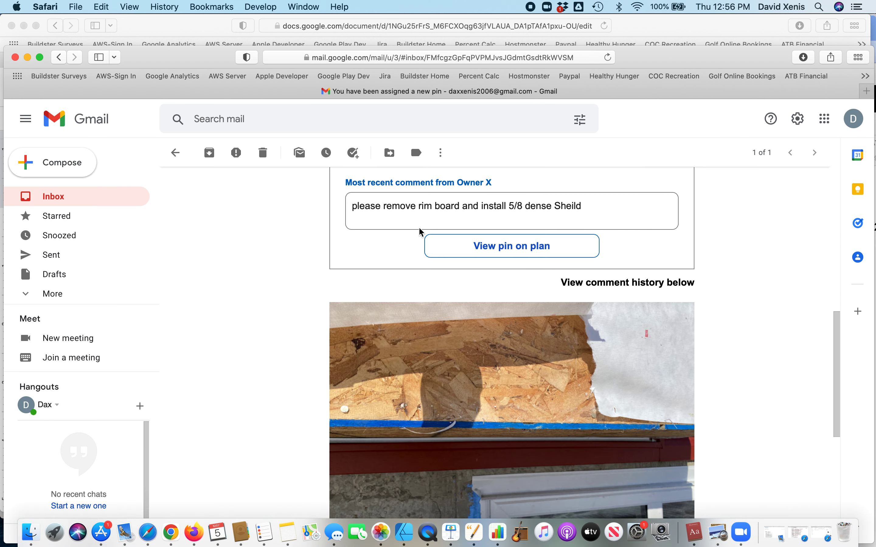
# Scroll the pin-assignment email down to the comment history about the rim board and Reply button
pyautogui.scroll(-3, 445, 338)
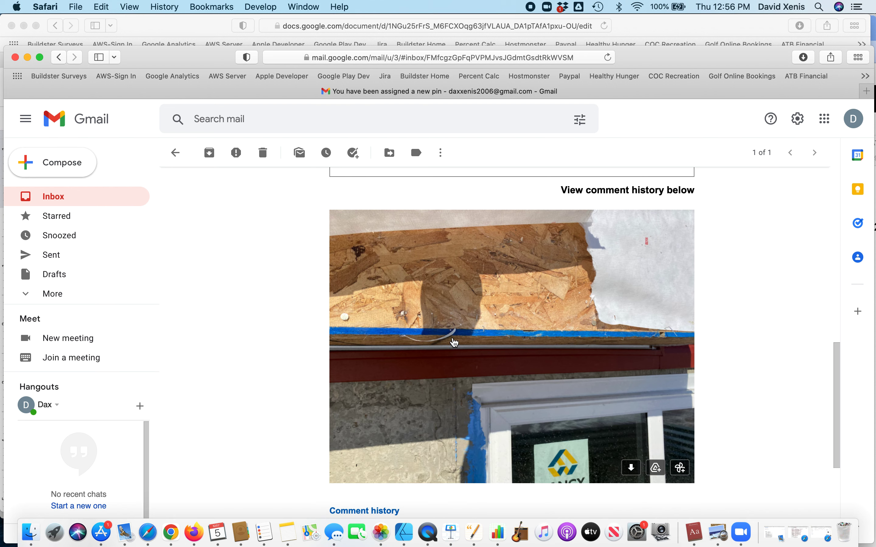
pyautogui.scroll(-6, 499, 345)
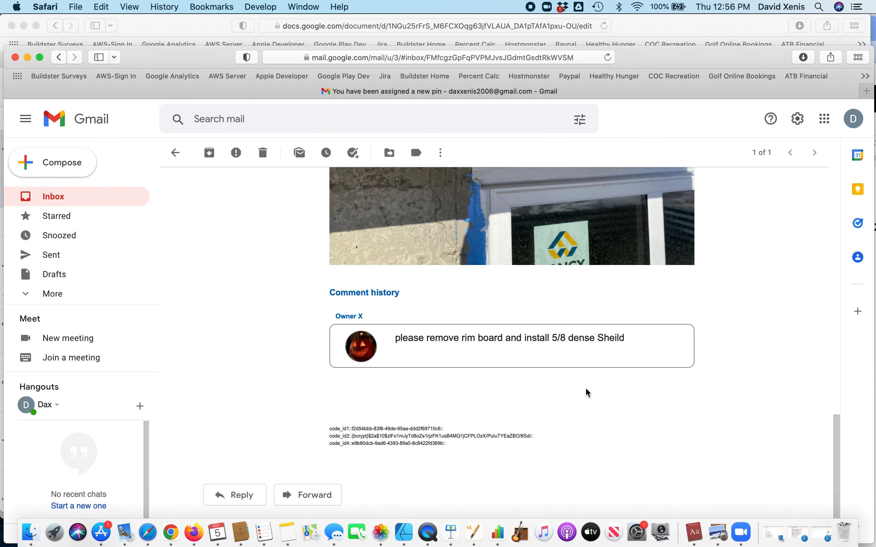
pyautogui.scroll(5, 435, 415)
pyautogui.scroll(-5, 435, 415)
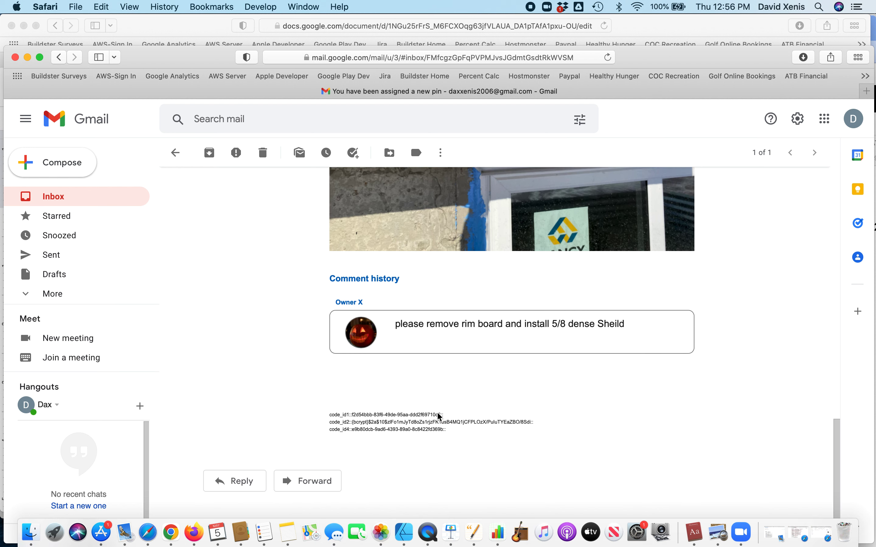
pyautogui.scroll(10, 430, 449)
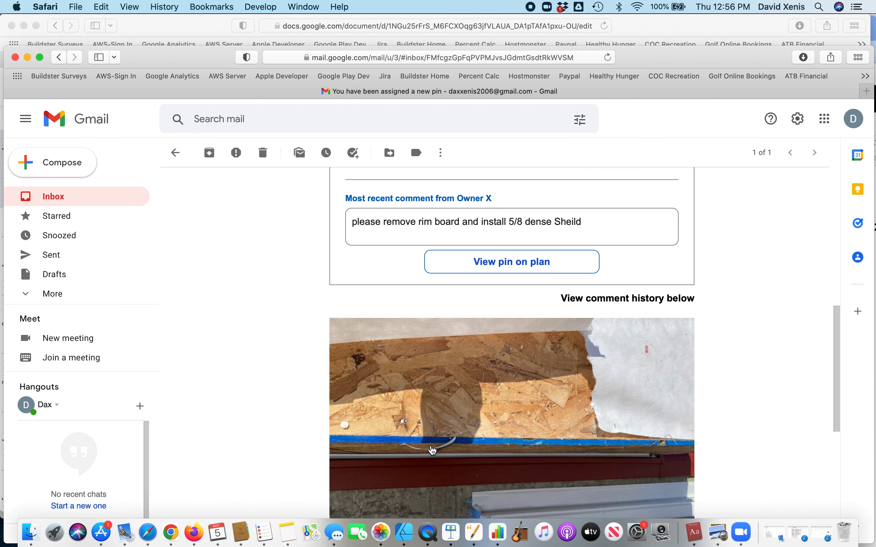
pyautogui.scroll(10, 431, 449)
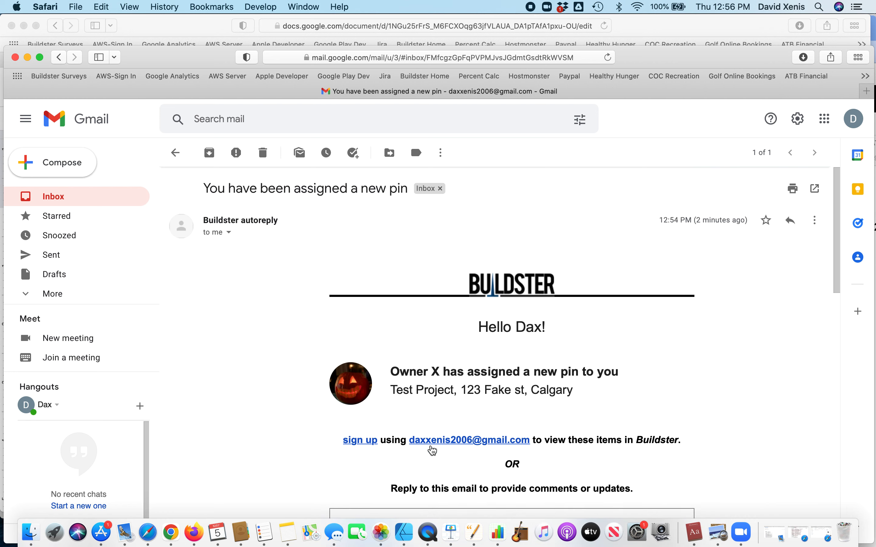
pyautogui.scroll(-10, 426, 412)
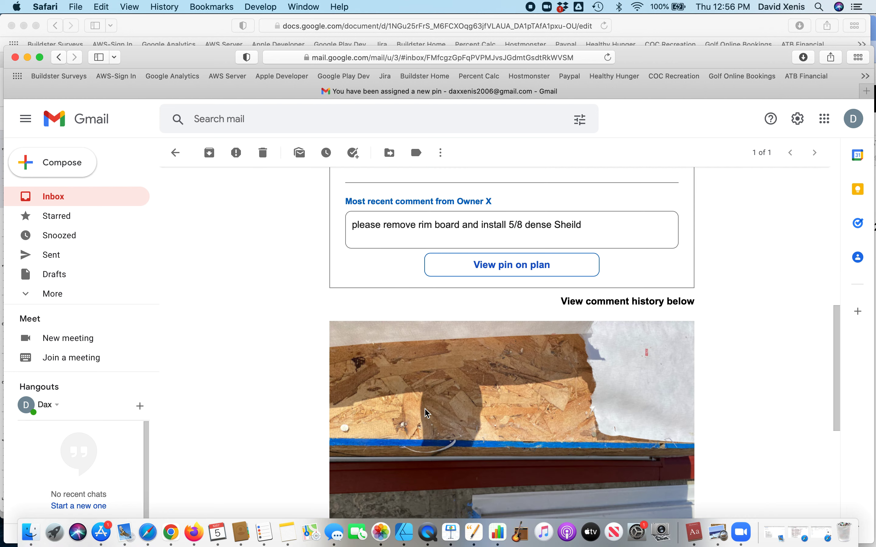
pyautogui.scroll(-15, 426, 413)
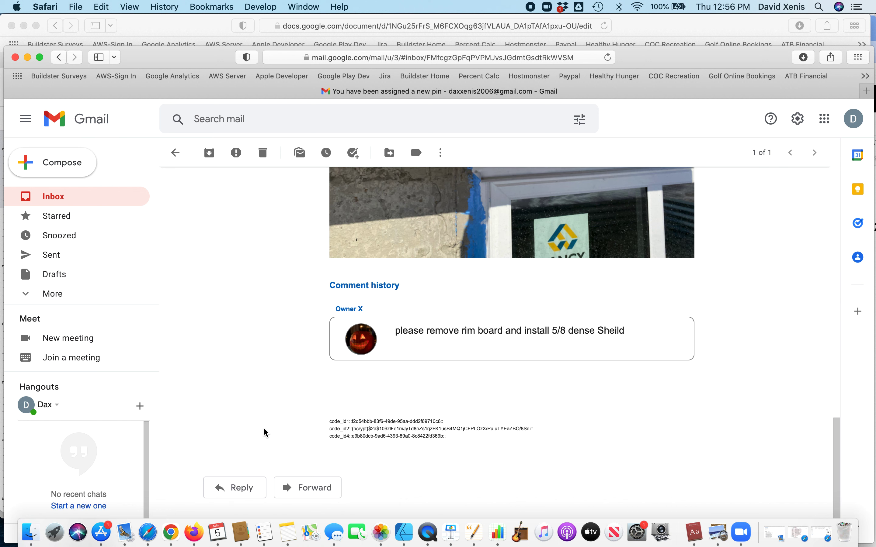
# Reply to the pin email with 'Sure sounds good. Will have it done by Monday' and send it
pyautogui.click(234, 495)
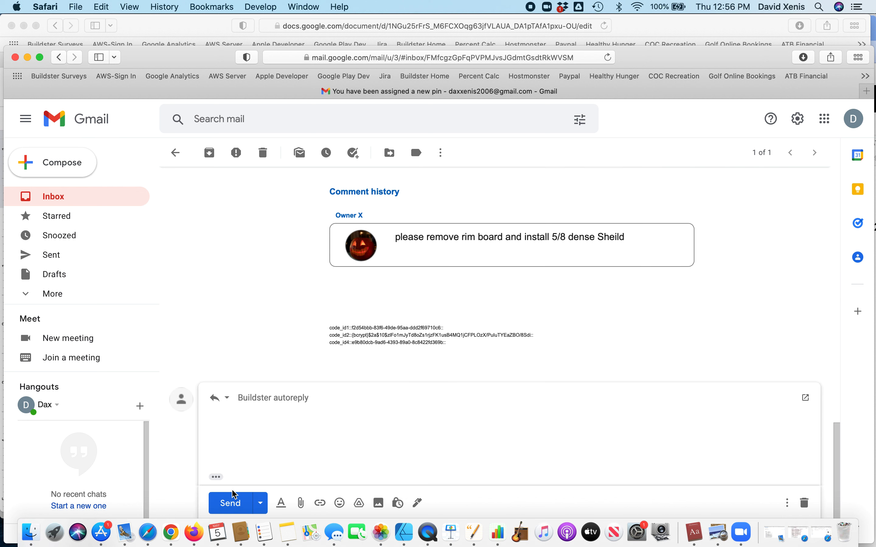
pyautogui.write('Sure sounds good.  We')
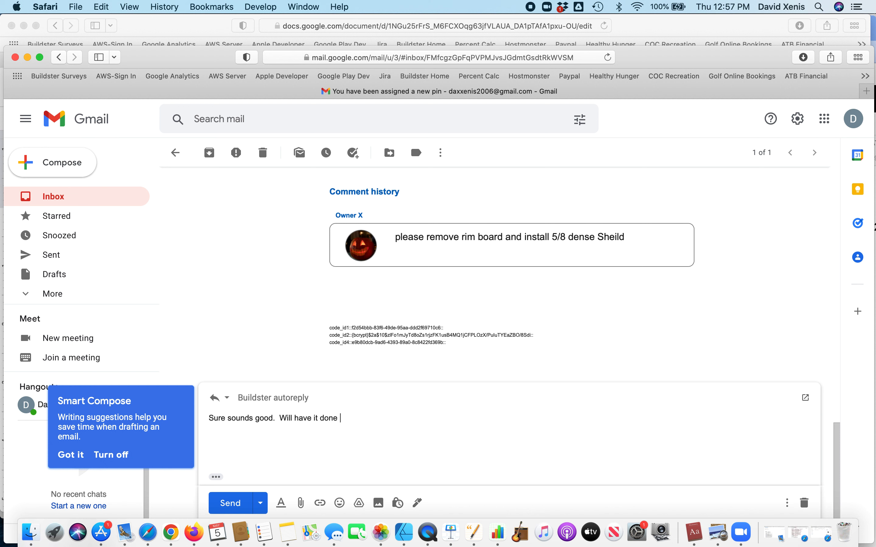
pyautogui.write('by Mo')
pyautogui.scroll(-1, 284, 428)
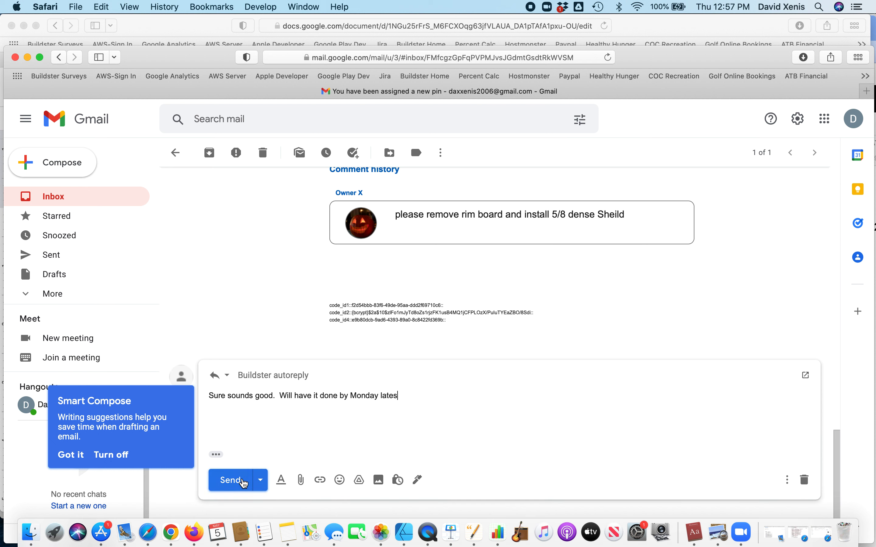
pyautogui.click(242, 481)
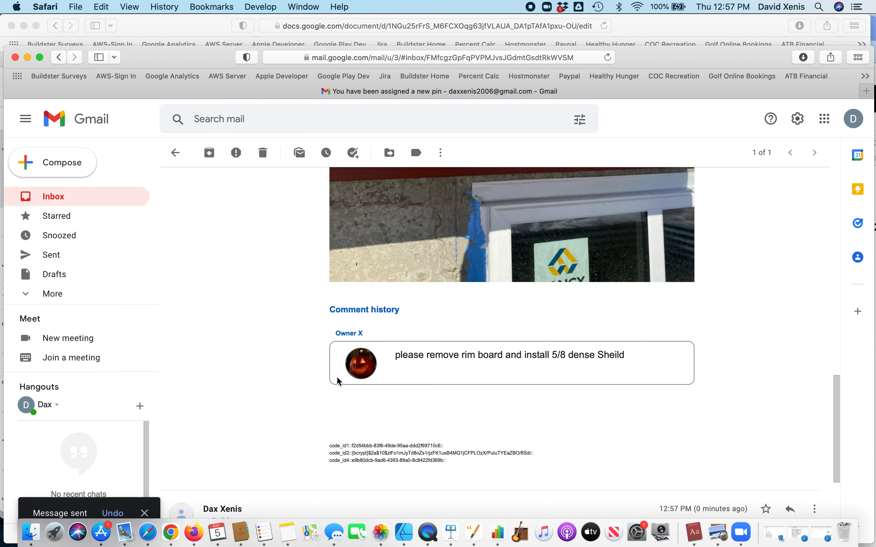
pyautogui.scroll(3, 378, 381)
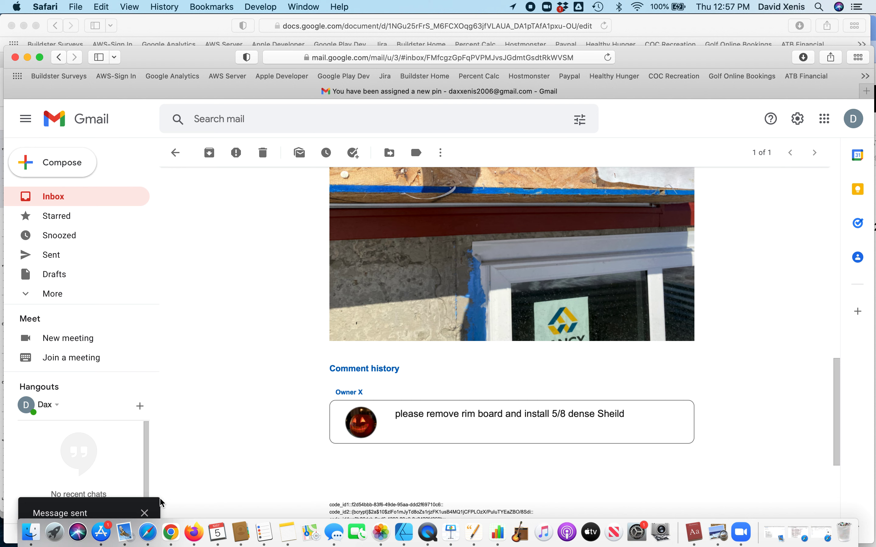
# Back in Buildster, preview the south side of building pin's task and cancel an accidental new pin
pyautogui.click(170, 529)
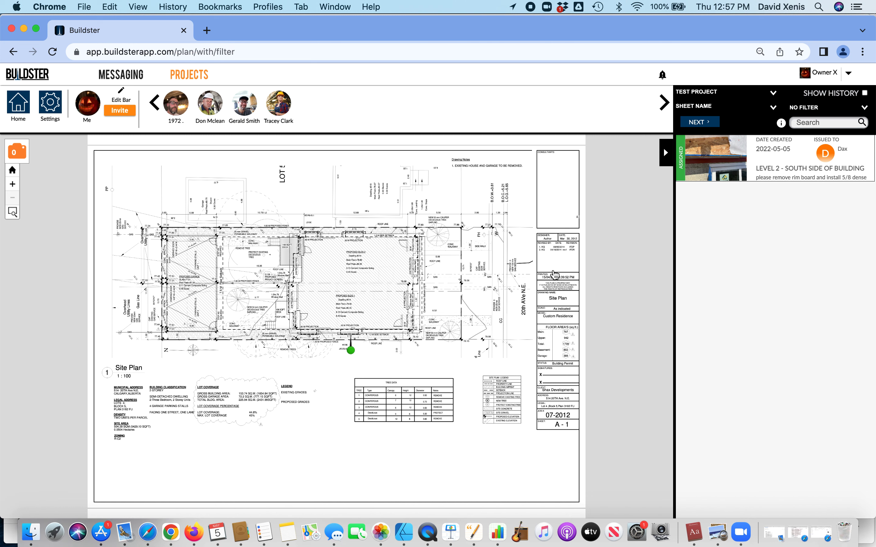
pyautogui.moveTo(353, 352)
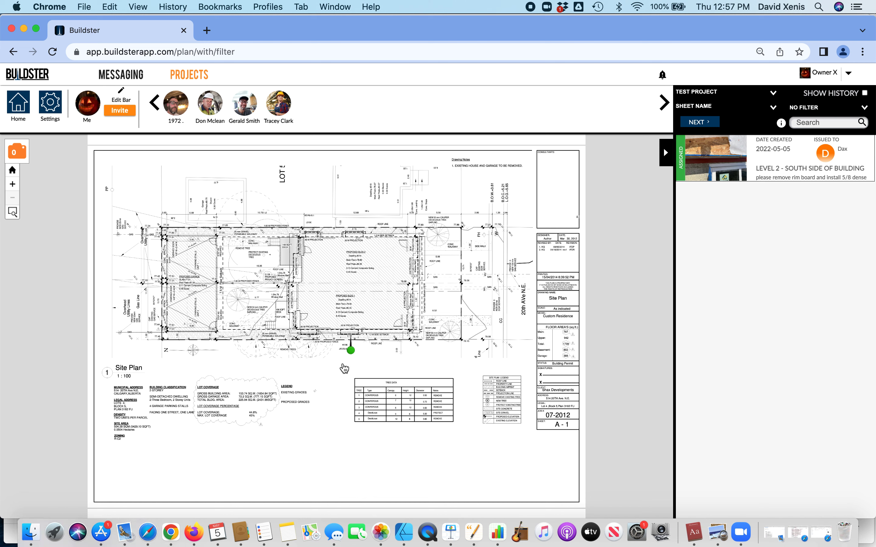
pyautogui.click(350, 357)
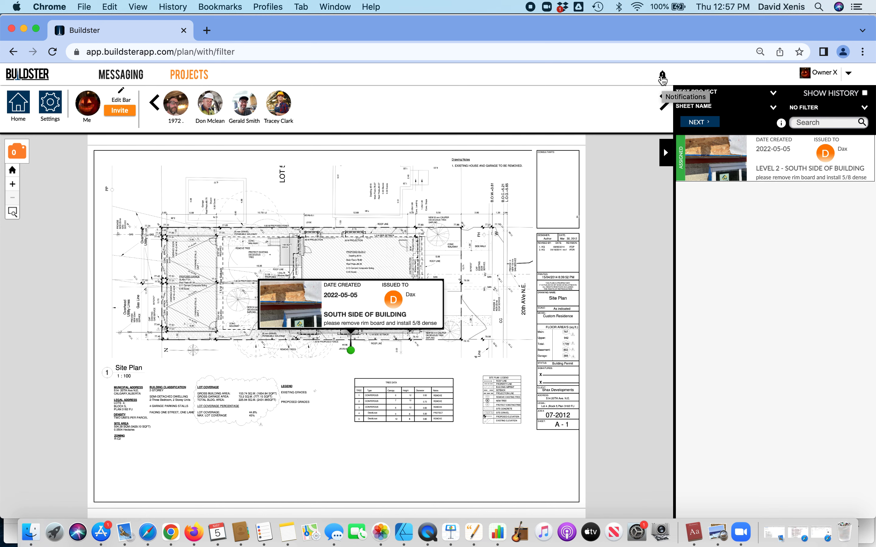
pyautogui.click(593, 186)
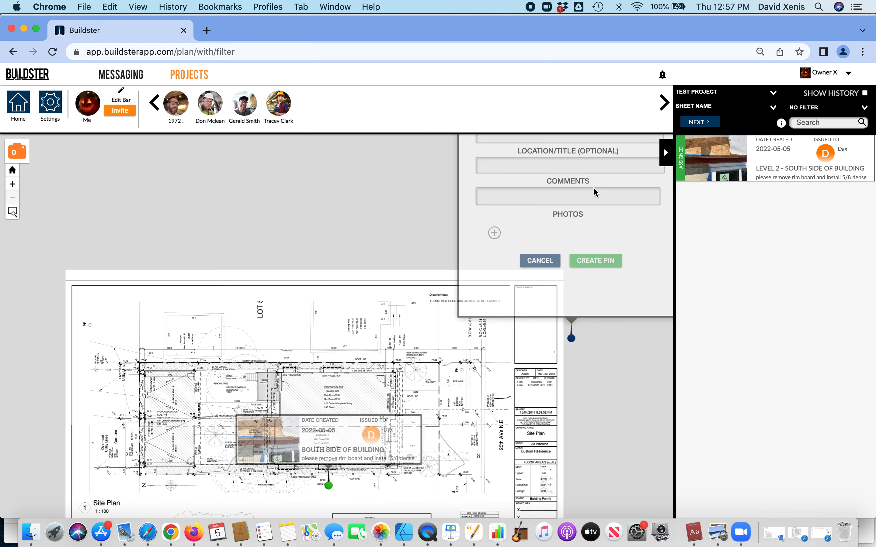
pyautogui.click(524, 351)
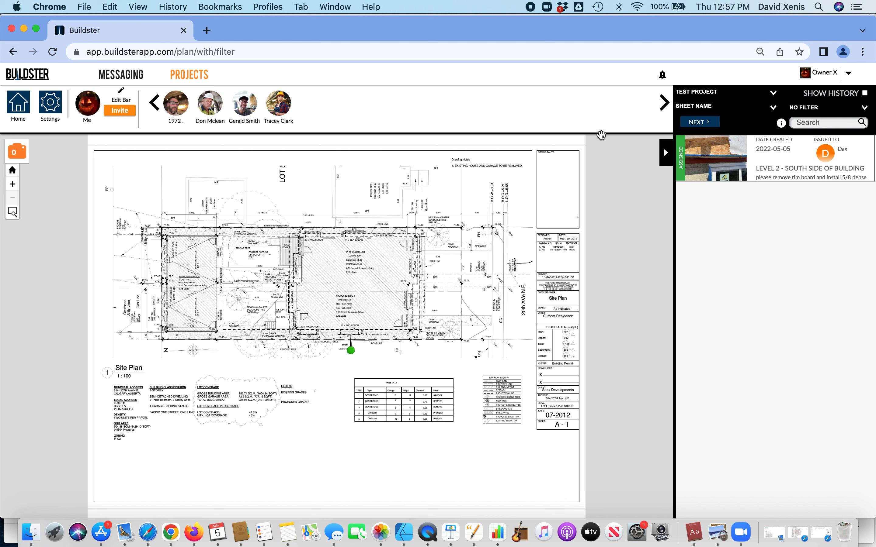
# Open the south side of building pin from its new-comment notification and begin archiving it
pyautogui.click(662, 75)
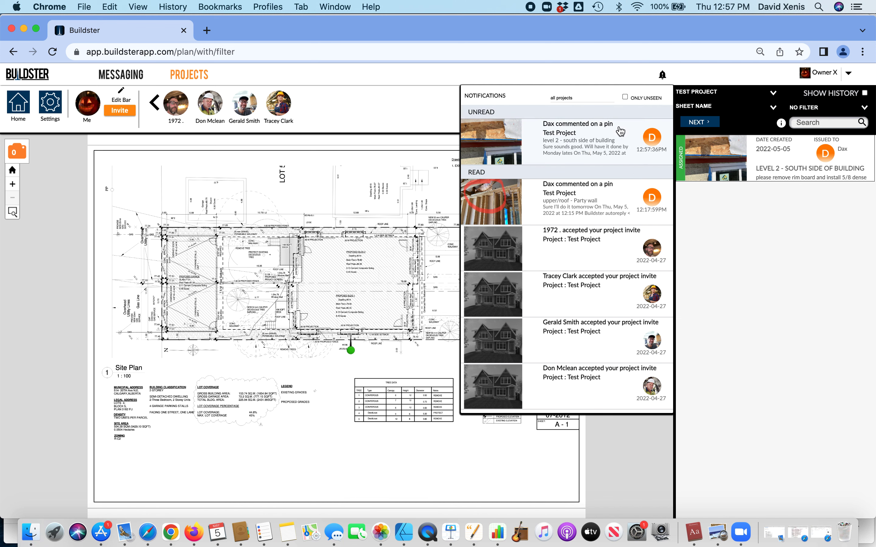
pyautogui.click(612, 137)
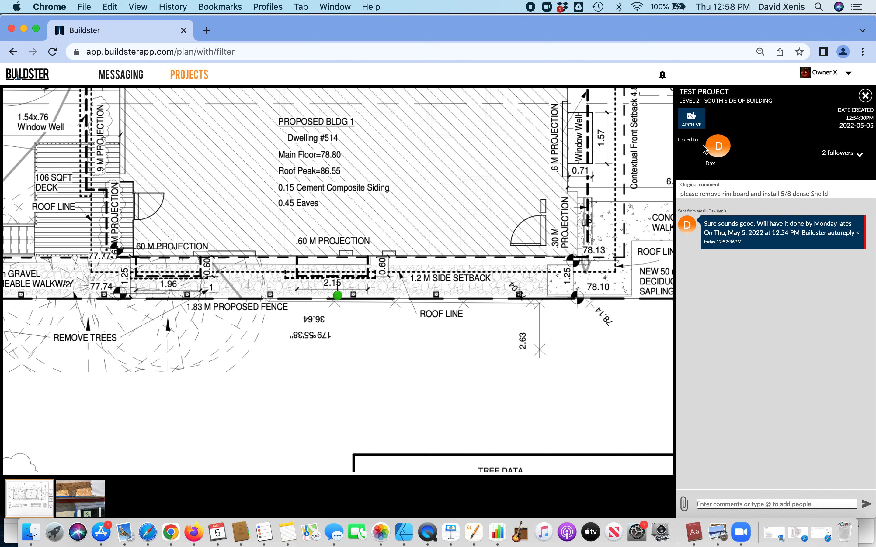
pyautogui.click(692, 125)
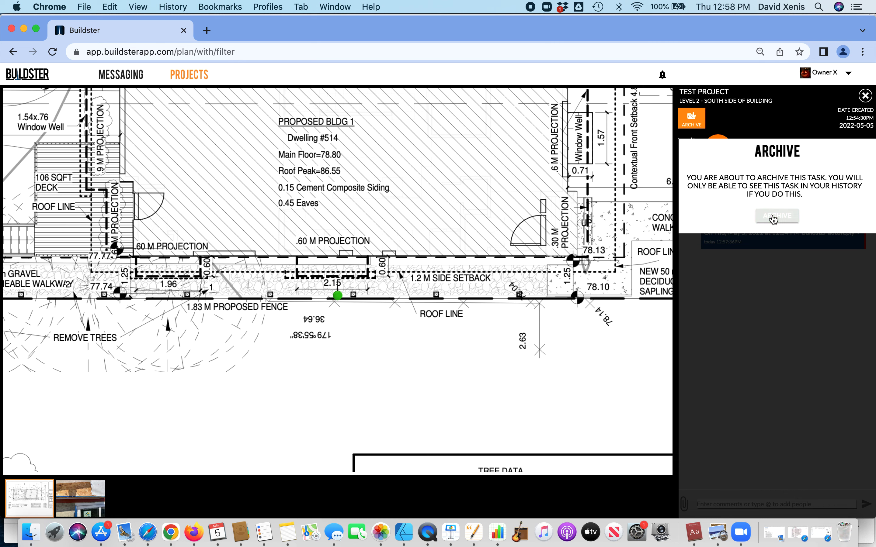
# Confirm archiving the south side pin, then reload the plan page, accepting form resubmission
pyautogui.click(774, 217)
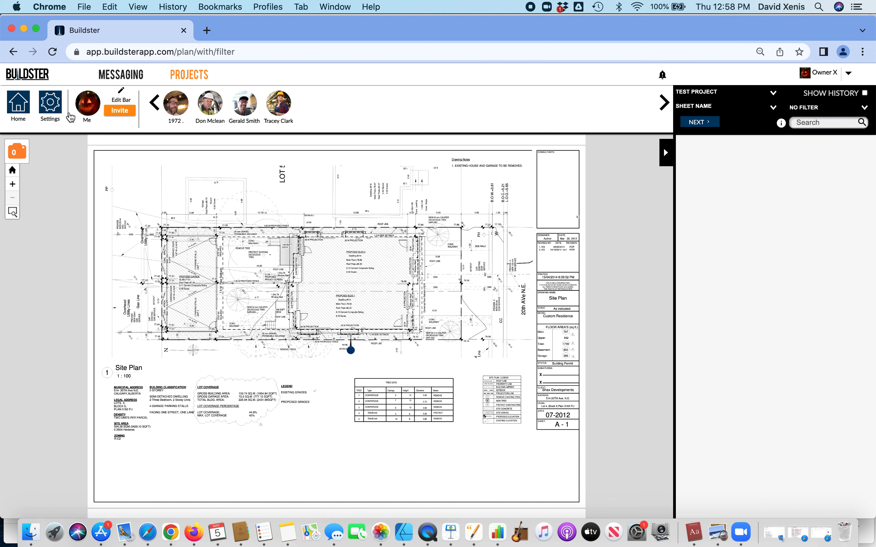
pyautogui.click(53, 53)
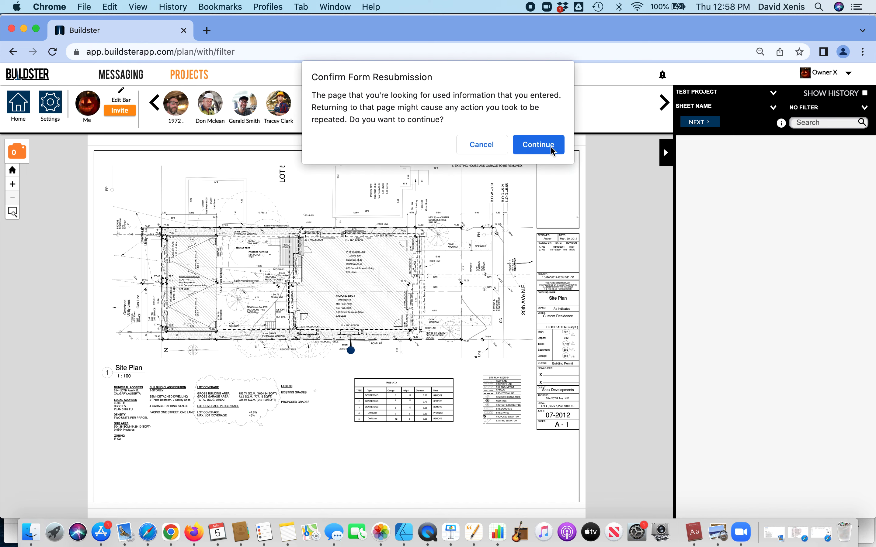
pyautogui.click(538, 144)
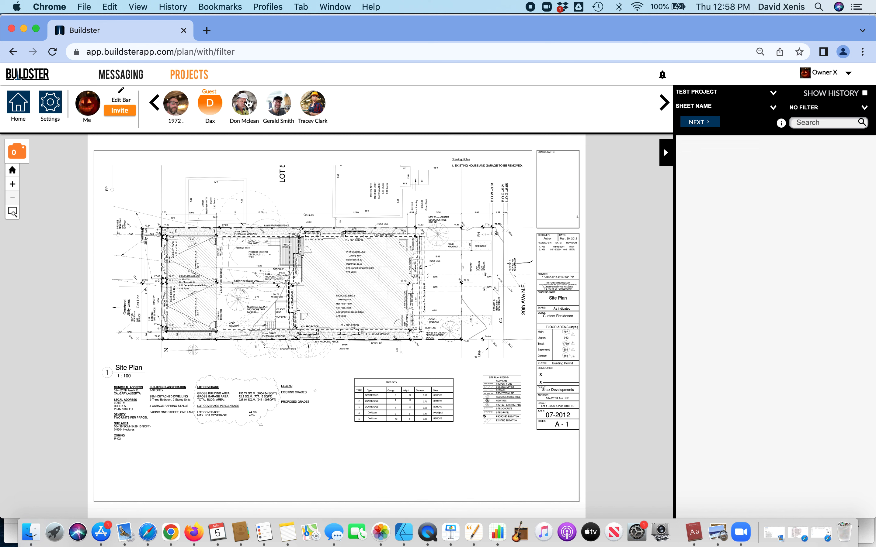
pyautogui.click(275, 252)
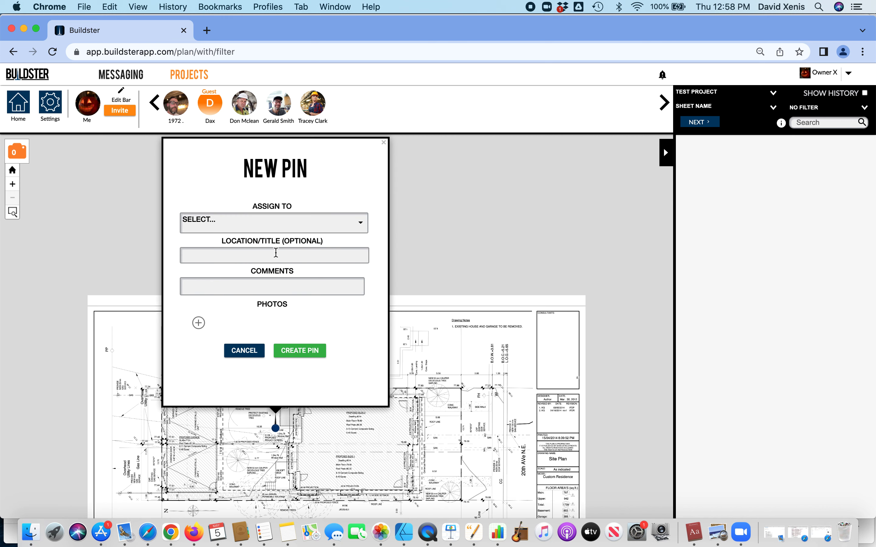
pyautogui.click(315, 224)
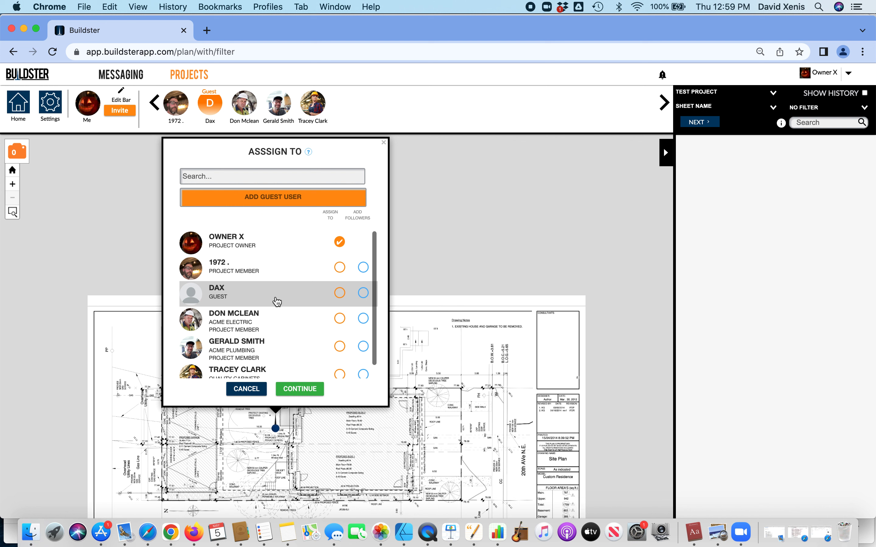
pyautogui.click(339, 293)
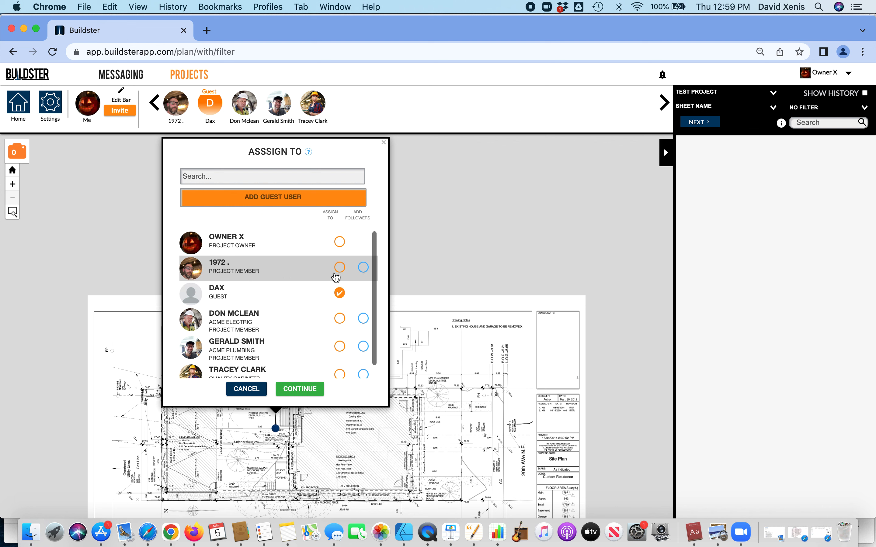
pyautogui.click(339, 268)
pyautogui.click(248, 390)
pyautogui.click(242, 350)
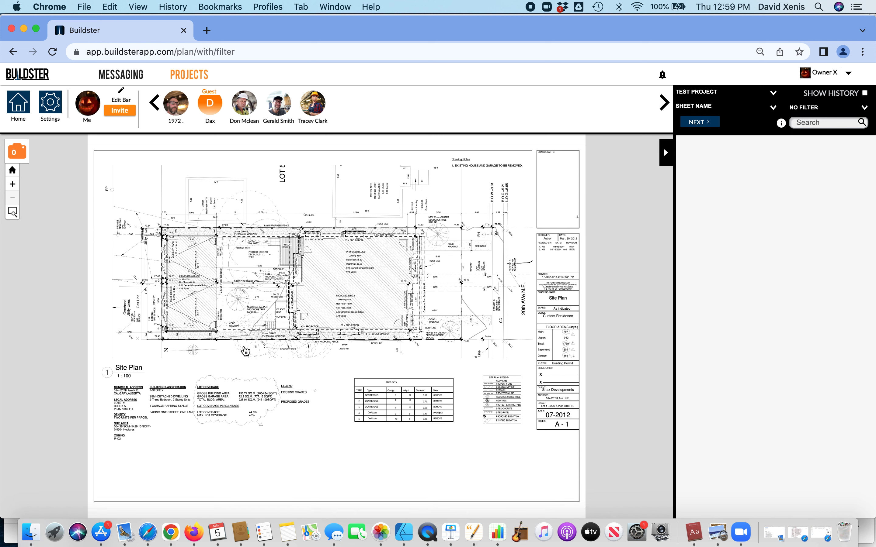